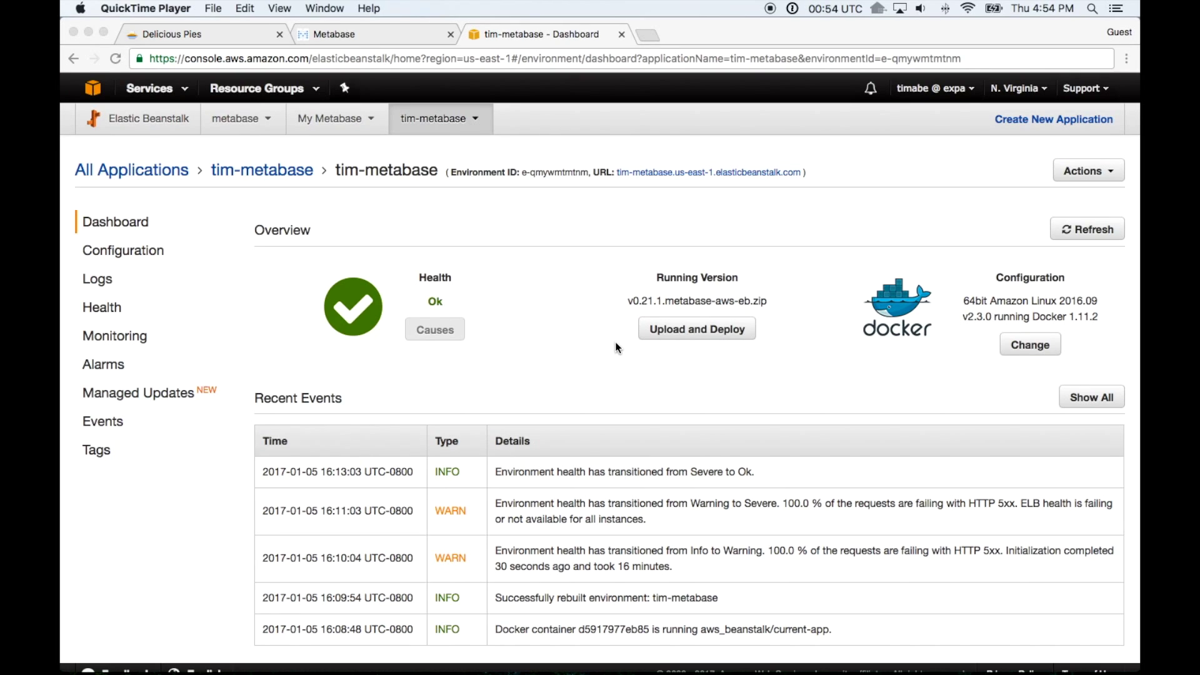
Step: Bring the browser window showing the healthy tim-metabase Elastic Beanstalk dashboard into focus
click(662, 246)
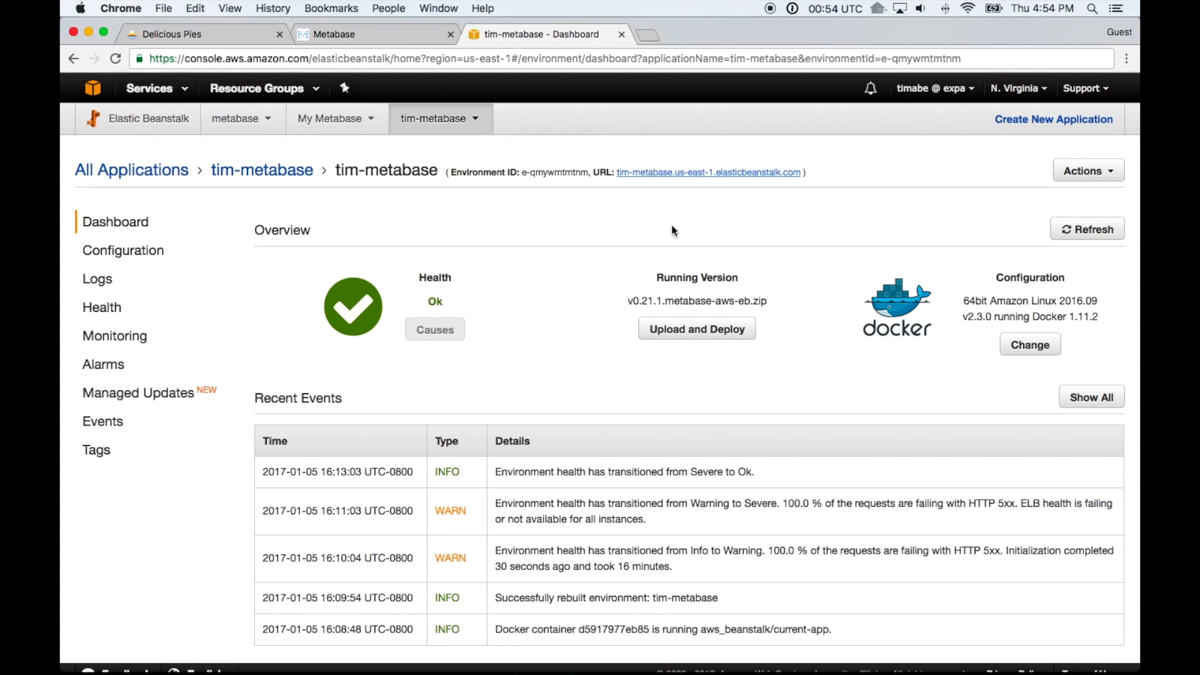
Step: Open the Metabase site in a new tab, start setup, and enter the admin's first name, last name and e-mail
click(690, 173)
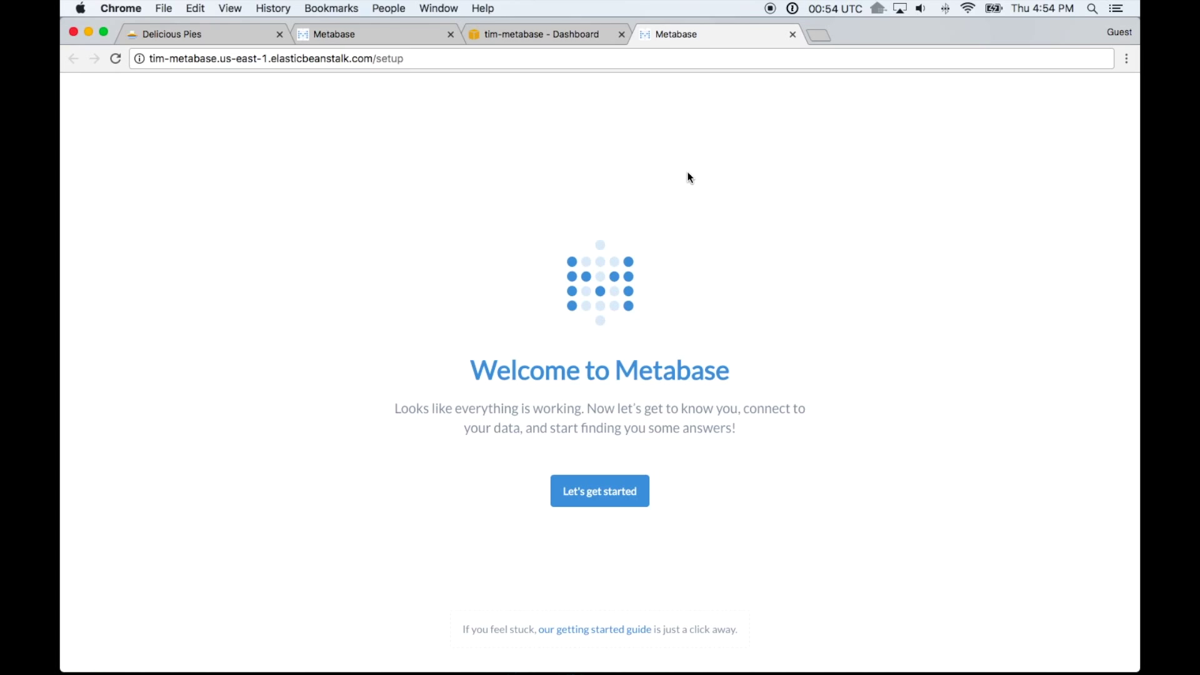
click(596, 494)
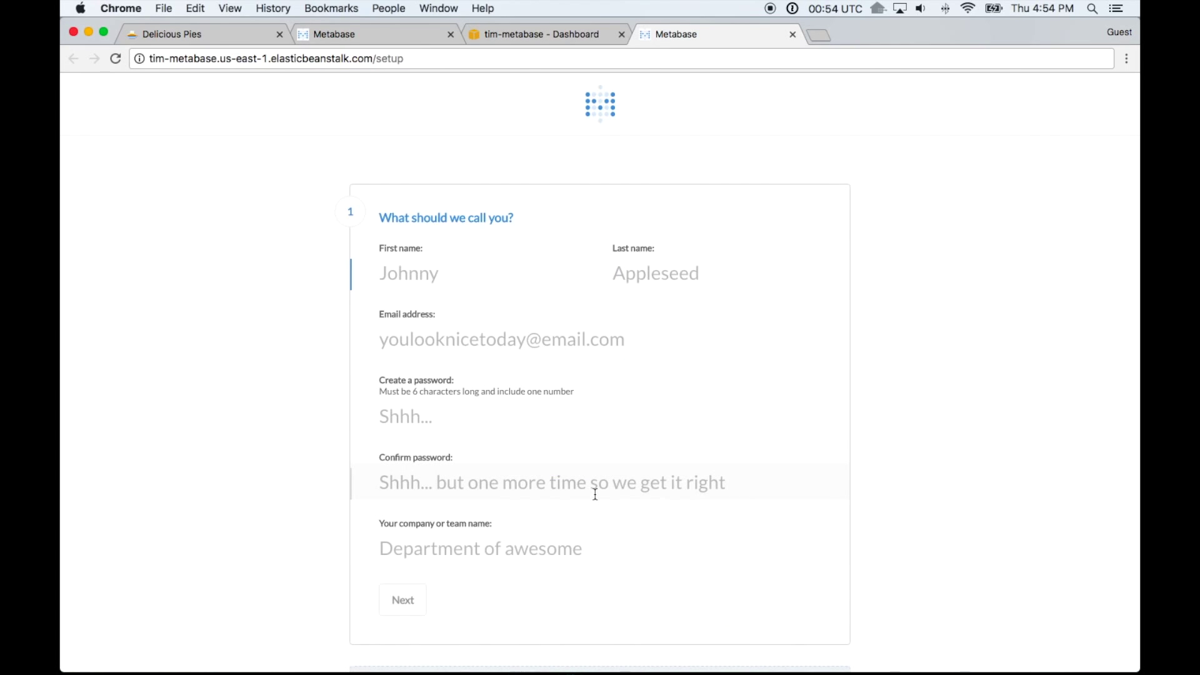
text(Tim)
key(Tab)
text(Abraham)
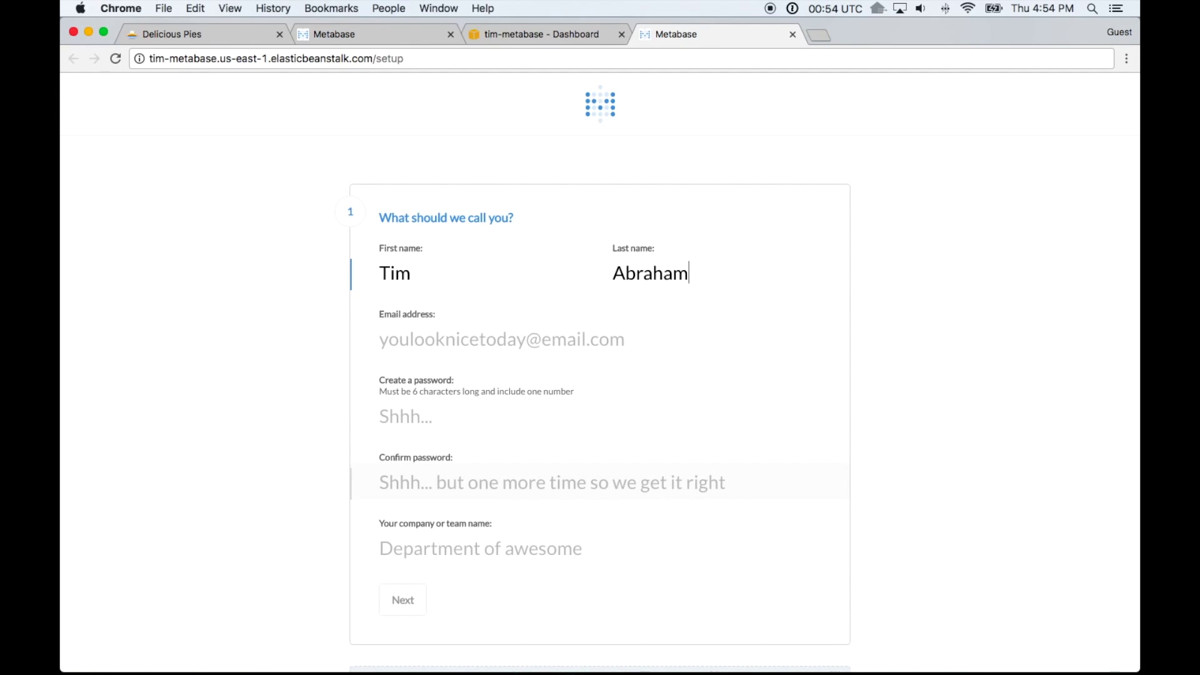
key(Tab)
text(tim@)
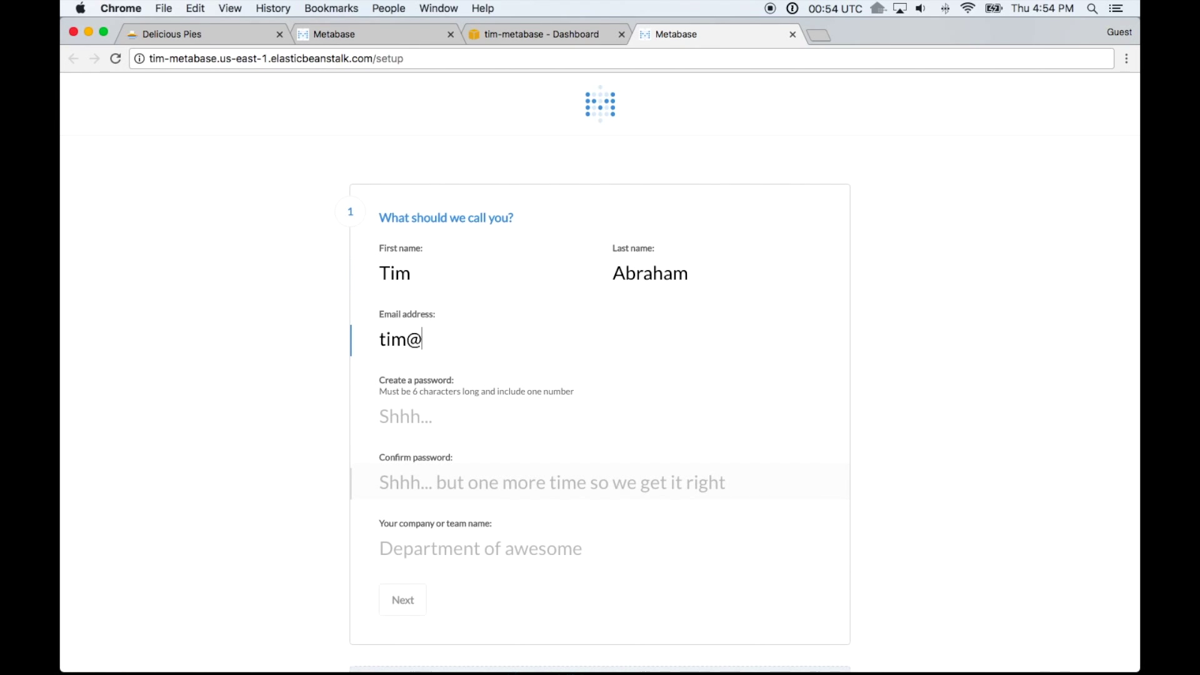
text(example.com)
Step: Enter the admin password and company name Delicious Pies, then submit the account details
key(Tab)
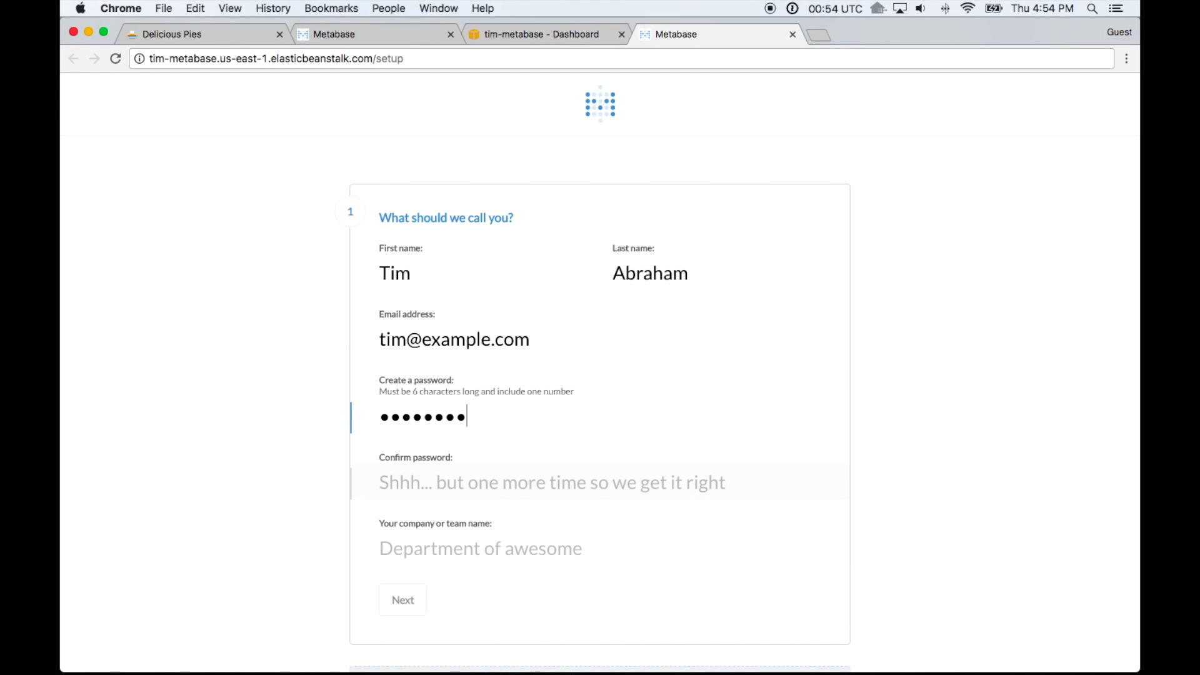
key(Tab)
key(Tab)
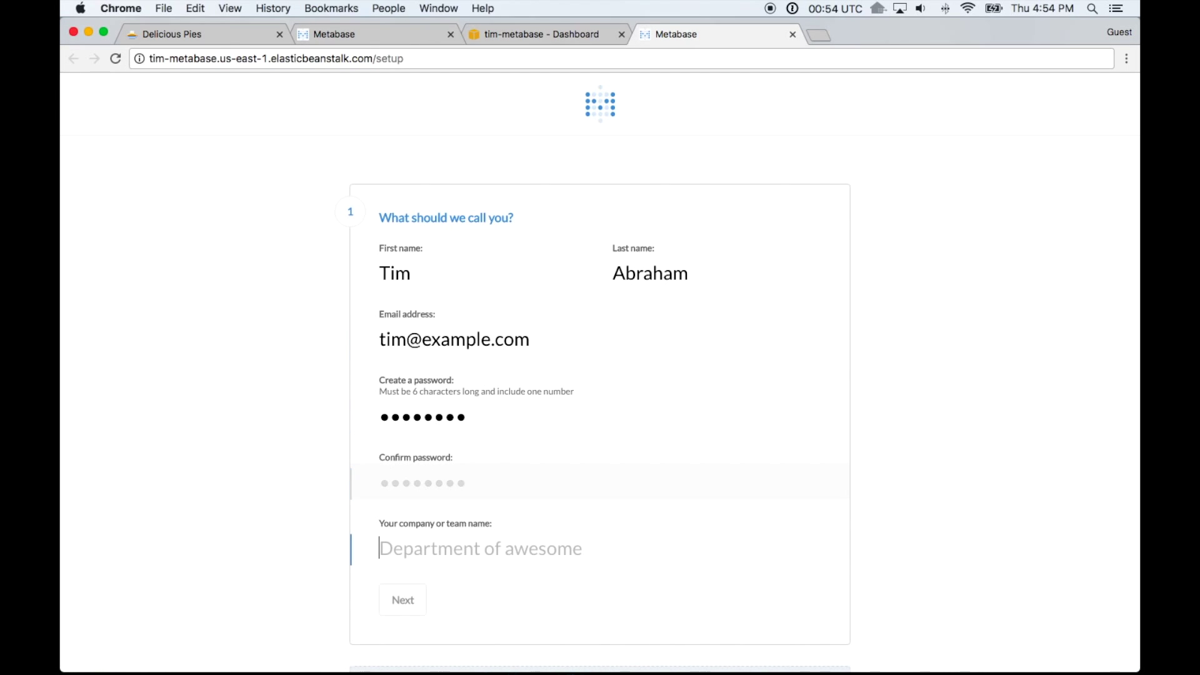
text(Delicious )
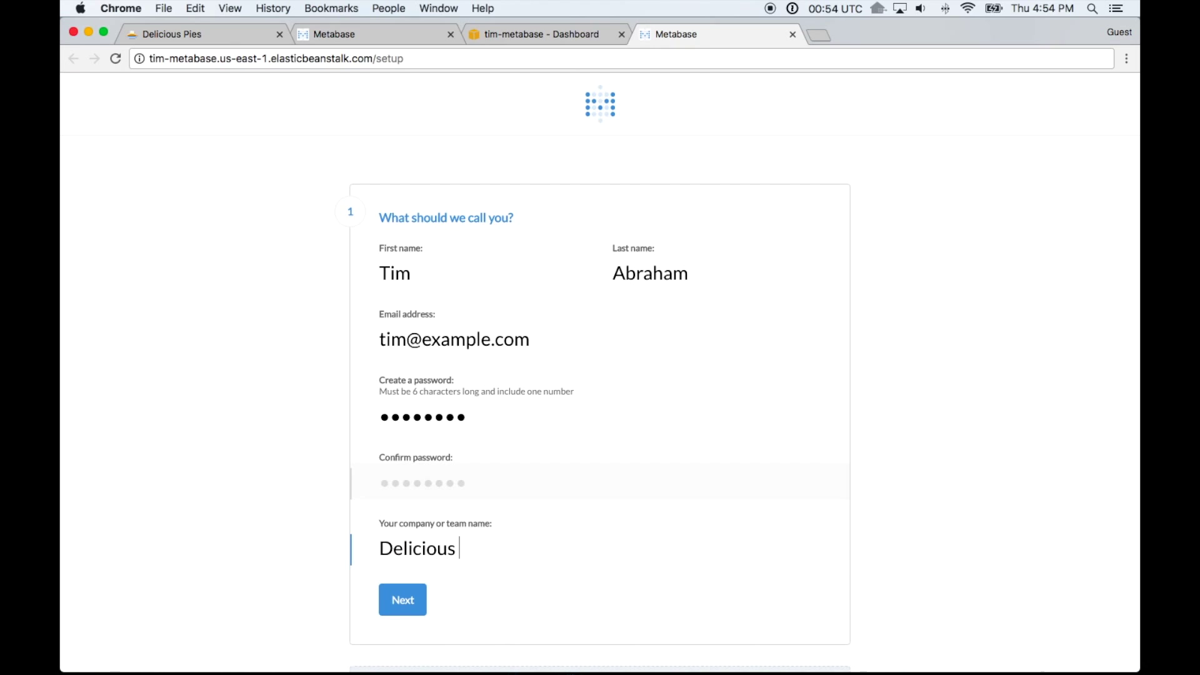
text(Pies)
click(409, 600)
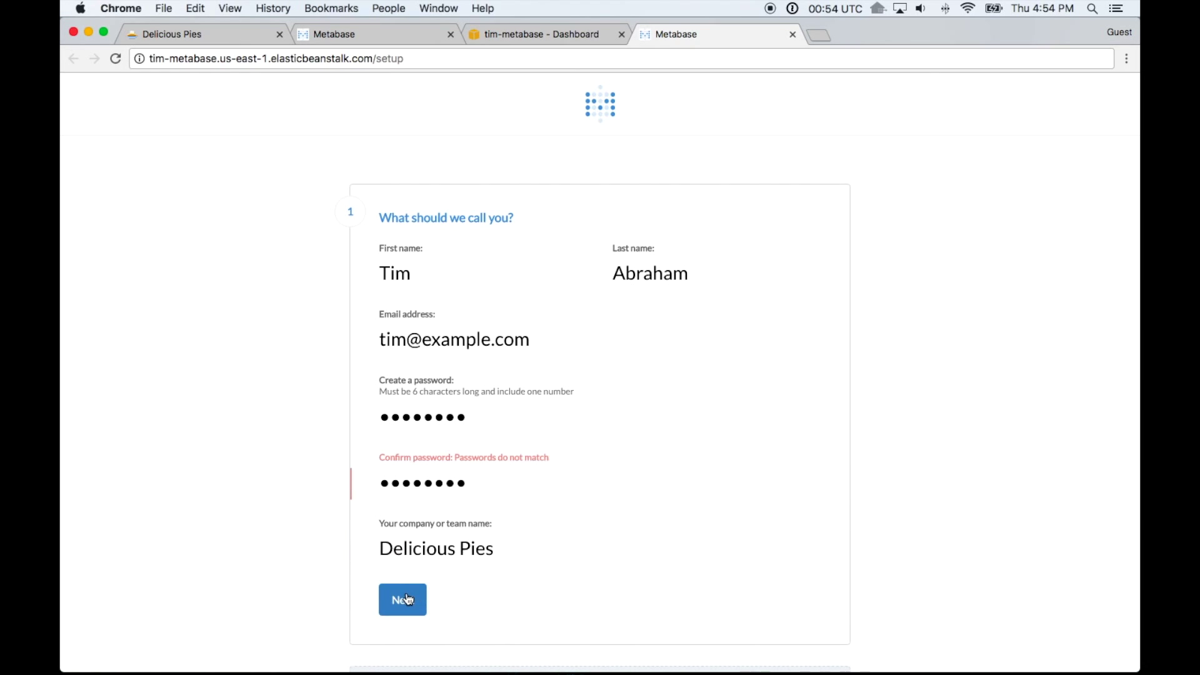
Step: Retype the confirm password entry and select the create password entry to replace it
click(485, 483)
key(super+a)
click(411, 609)
drag(480, 419, 343, 407)
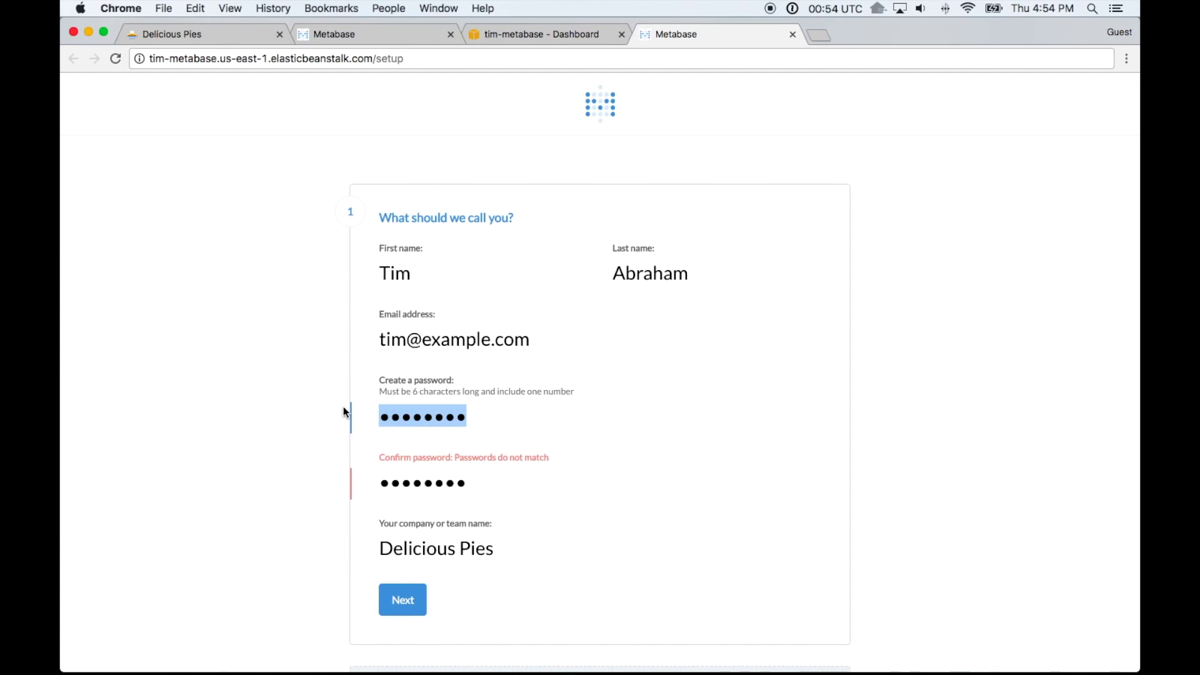
Step: Make both passwords match, submit the admin account, and choose PostgreSQL as the database type
click(403, 599)
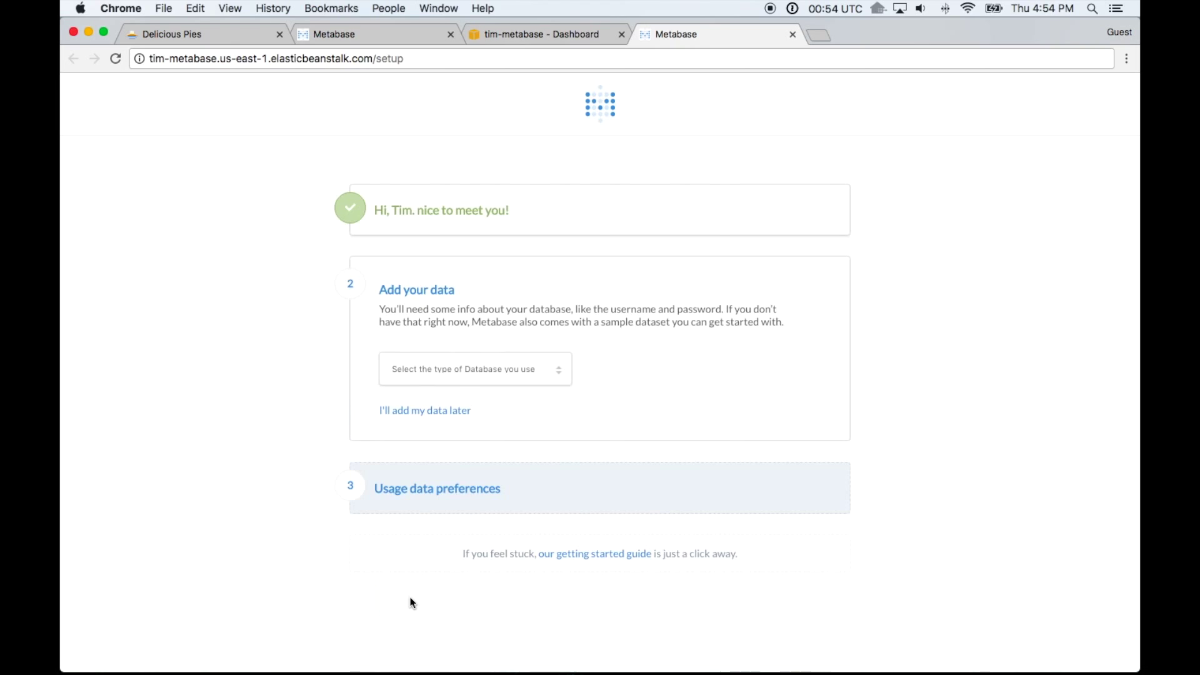
click(547, 381)
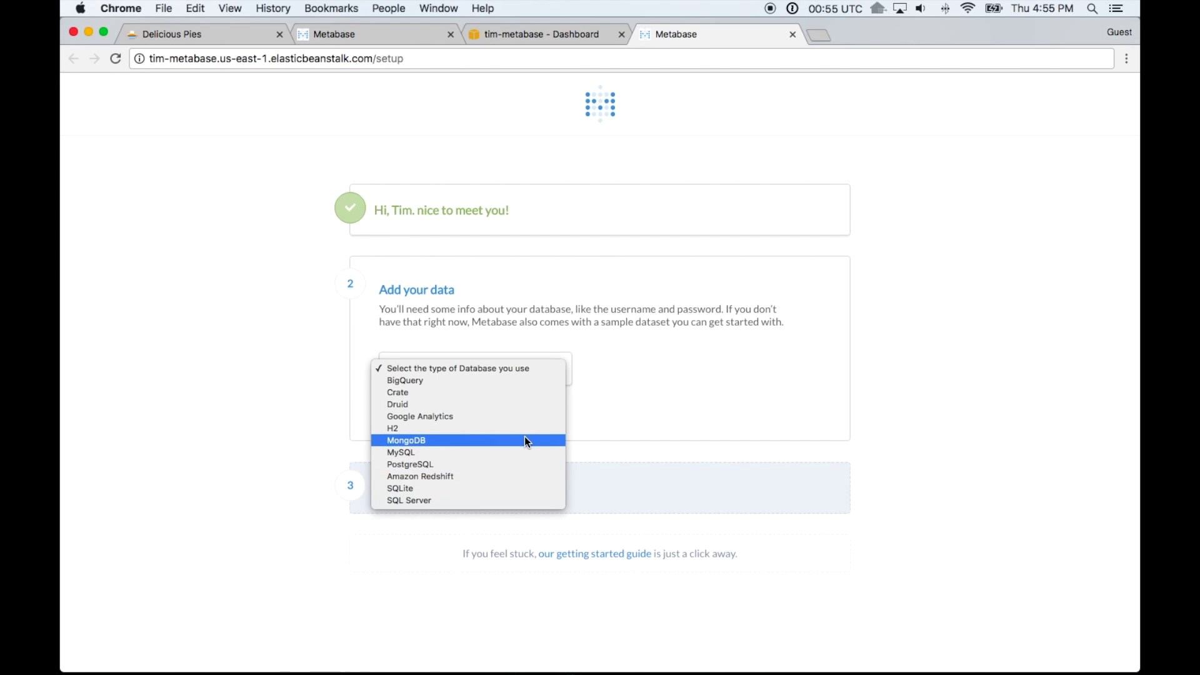
click(513, 473)
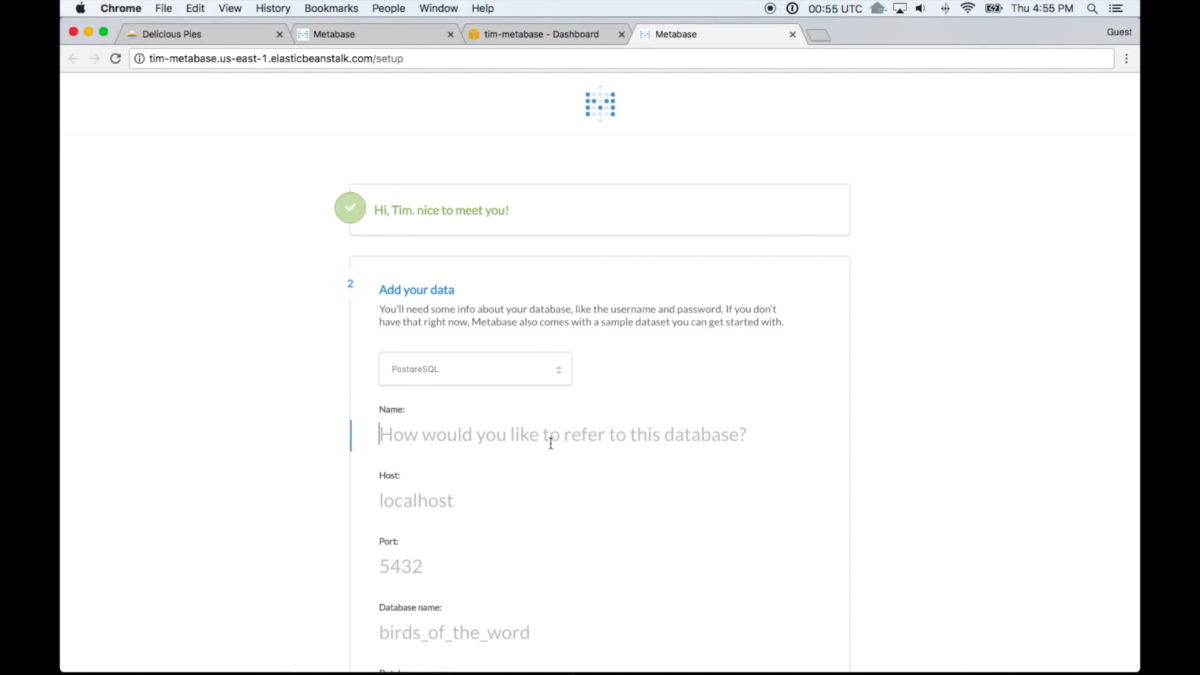
Step: Enter Pies as the connection name, move to the Host field, then bring up Spotlight
text(Pies)
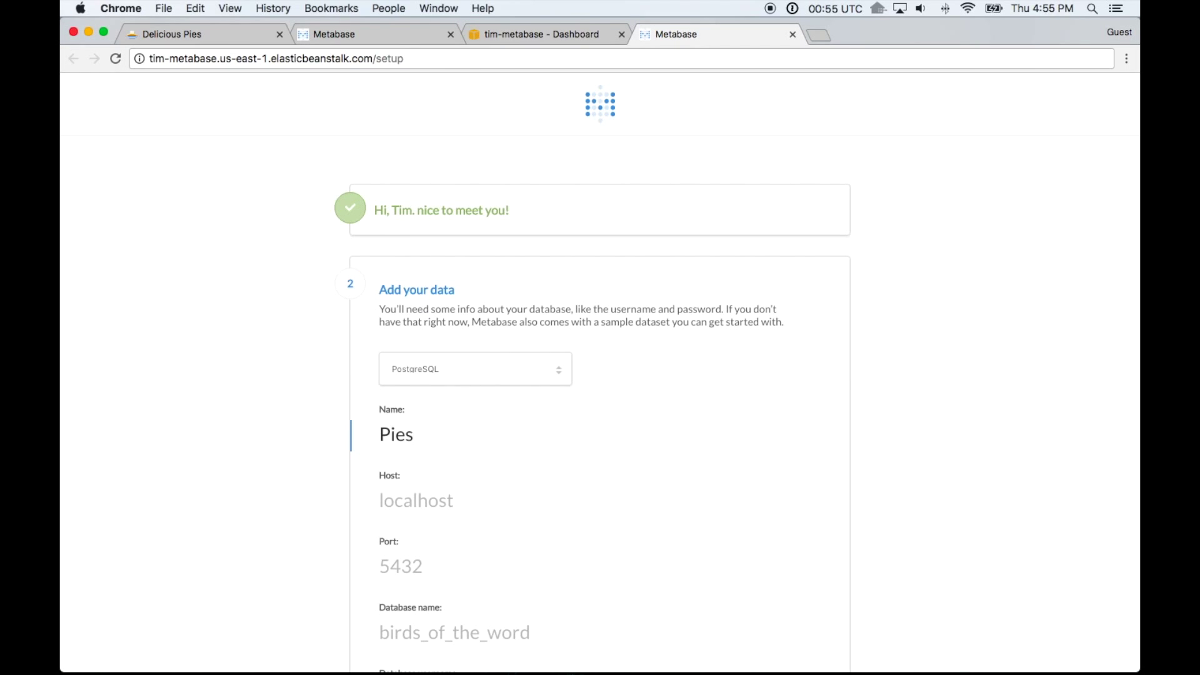
click(400, 500)
key(super+space)
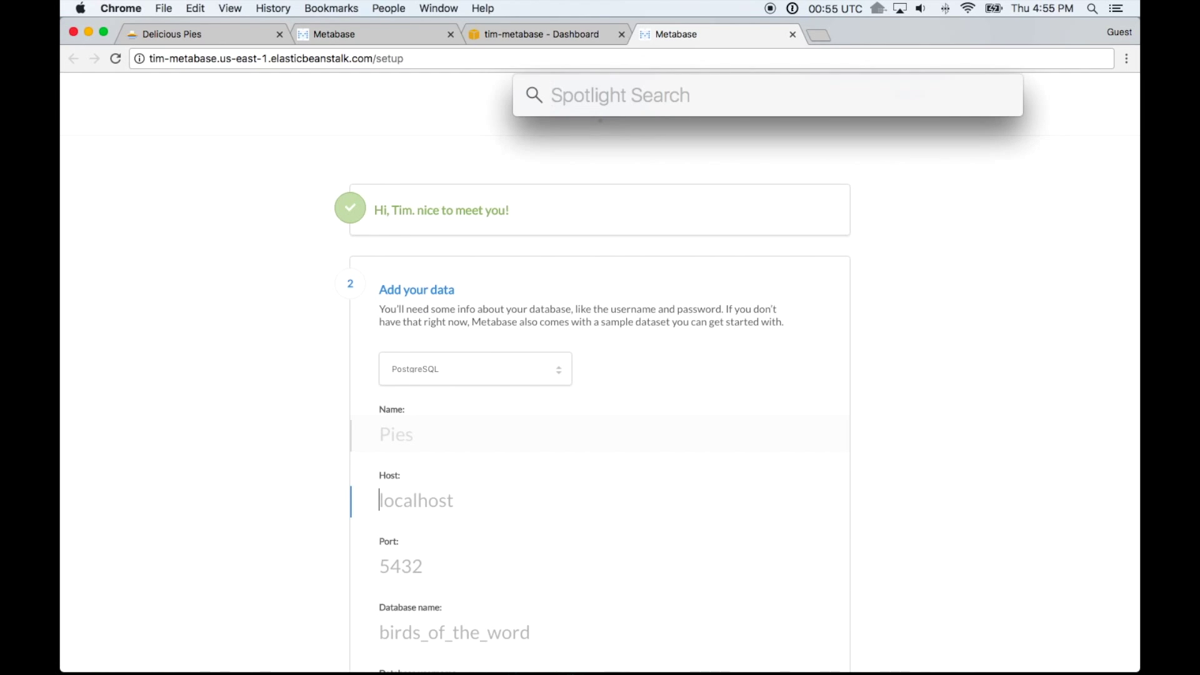
Step: Launch iTerm2 from Spotlight and run the heroku command
text(iterm)
key(Return)
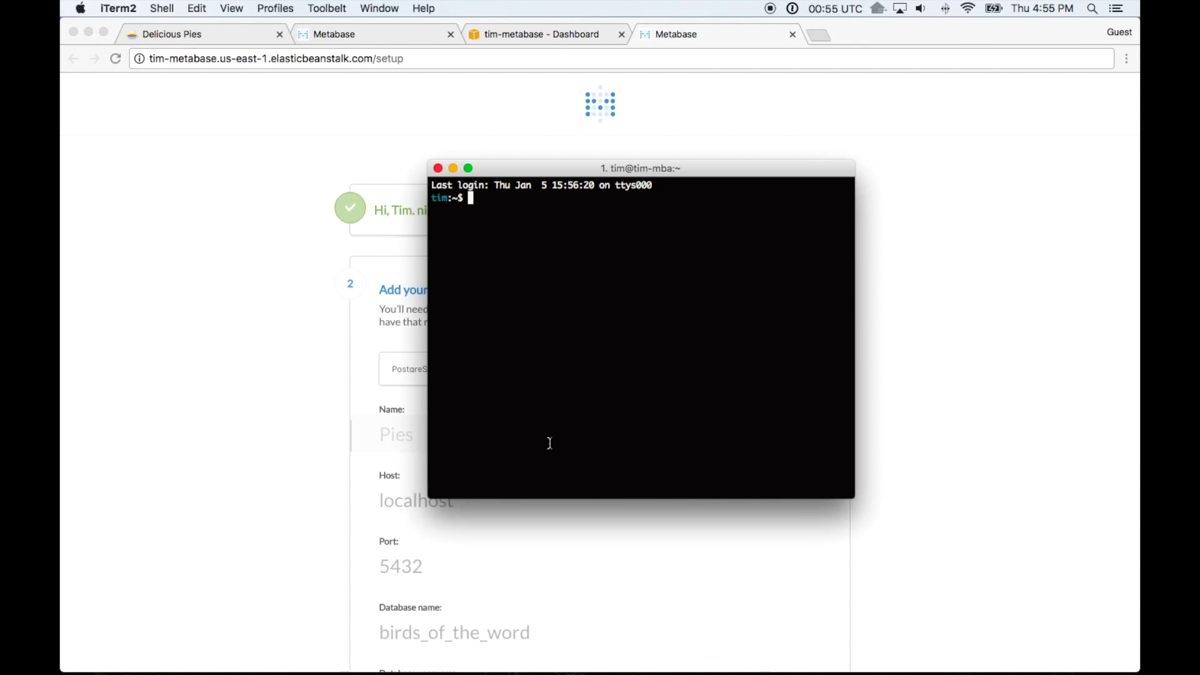
text(herko)
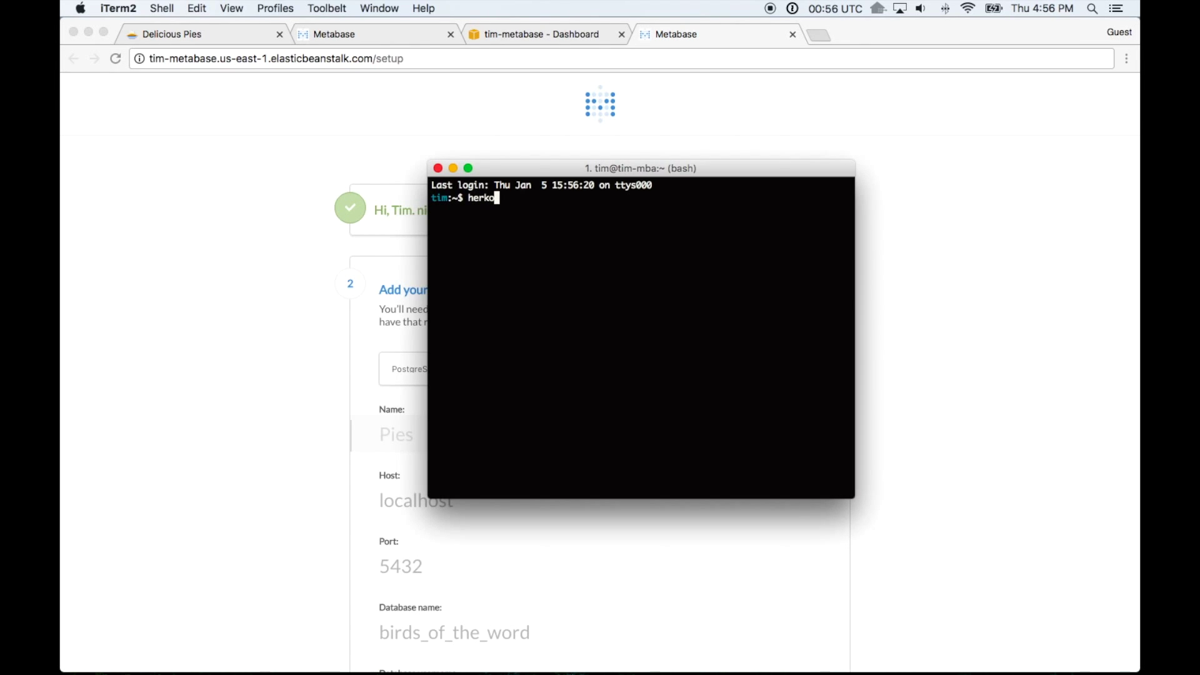
key(BackSpace)
key(BackSpace)
text(oku)
key(Return)
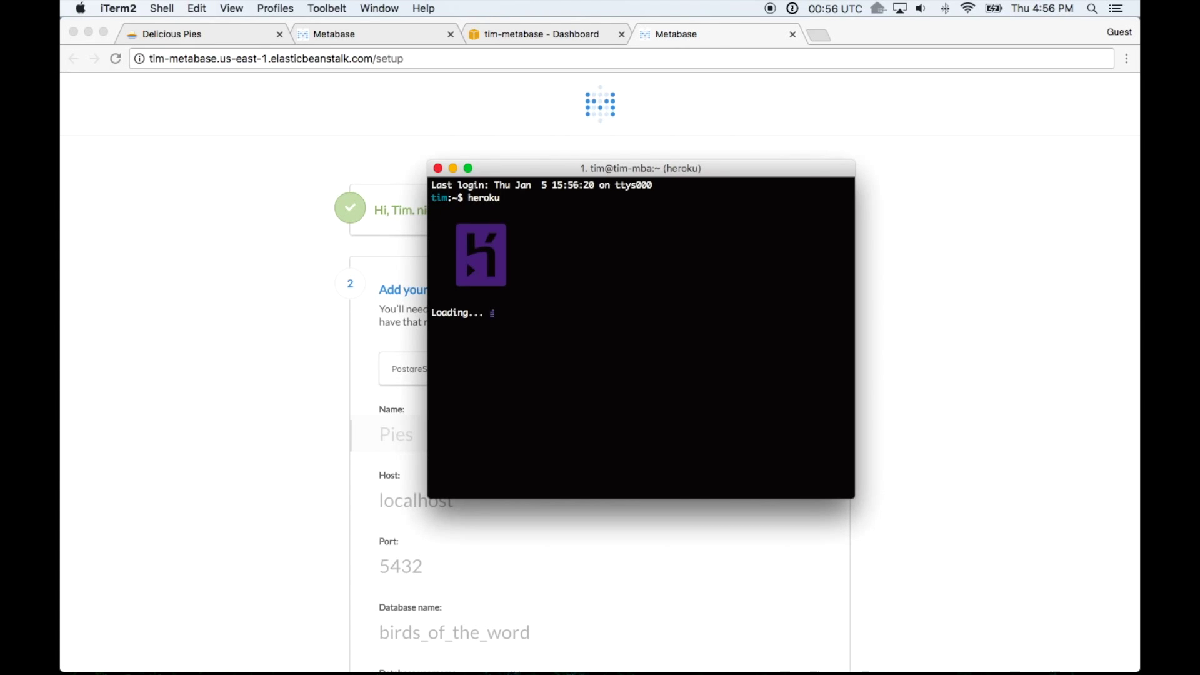
Step: Put iTerm2 beside Chrome in Split View and run heroku pg:credentials --app pies-timabe
drag(469, 168, 728, 181)
click(506, 225)
drag(598, 302, 762, 299)
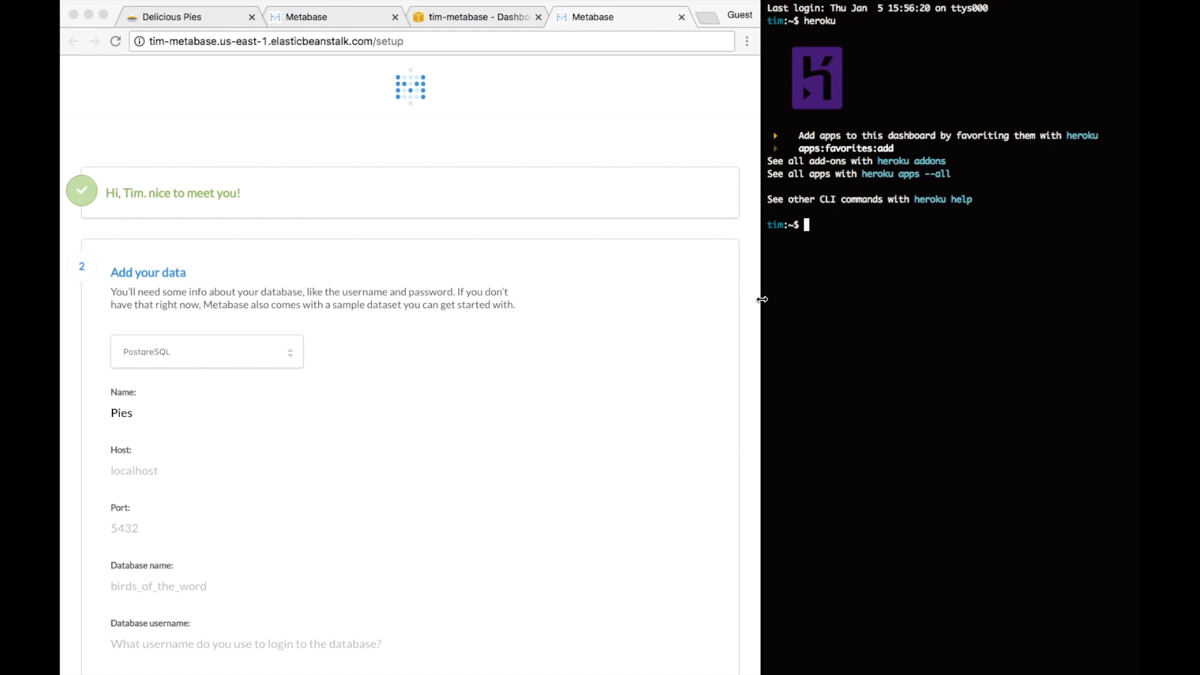
text(heroku pg:credentials --ap)
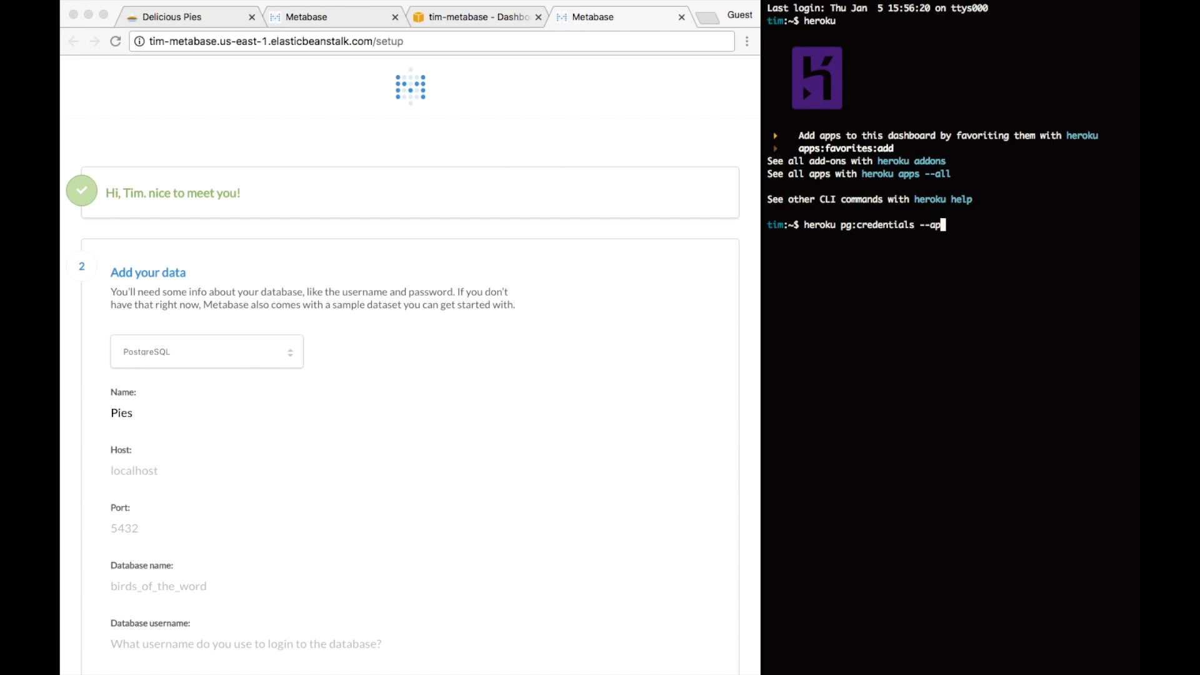
text(p pies-timabe)
key(Return)
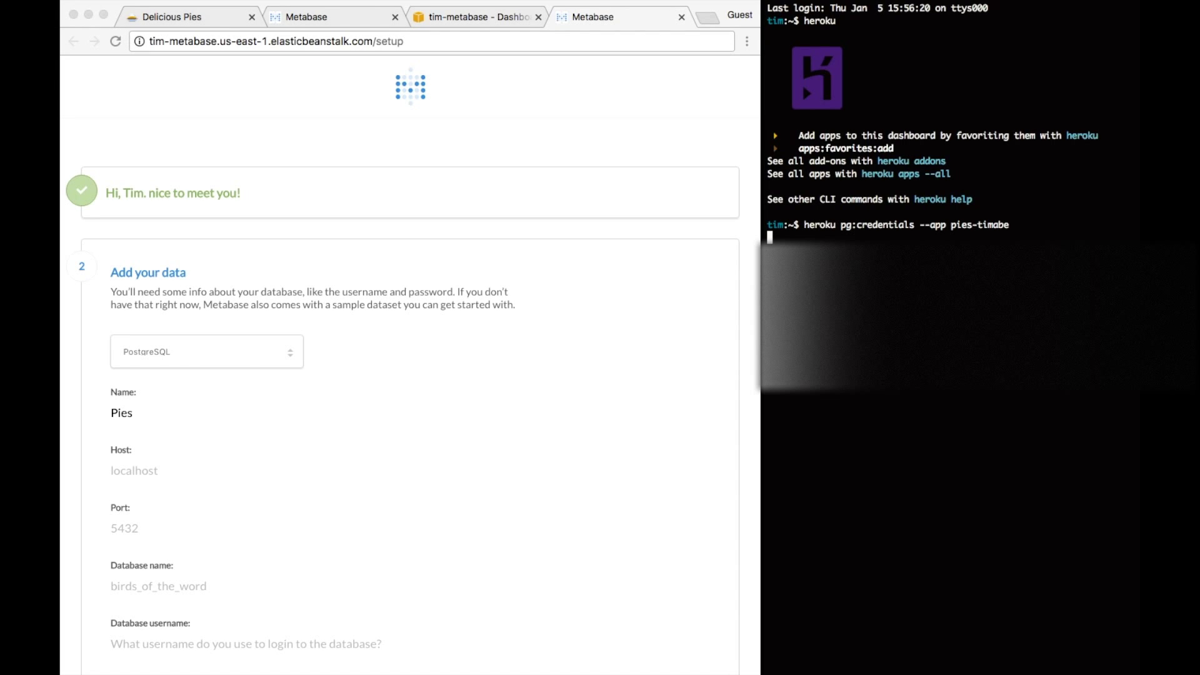
Step: Paste the Heroku host into Host, enter port 5432, and paste the database name
double_click(1029, 249)
click(123, 472)
text(ec2-34-194-137-251.compute-1.amazonaws.com)
click(216, 524)
text(5432)
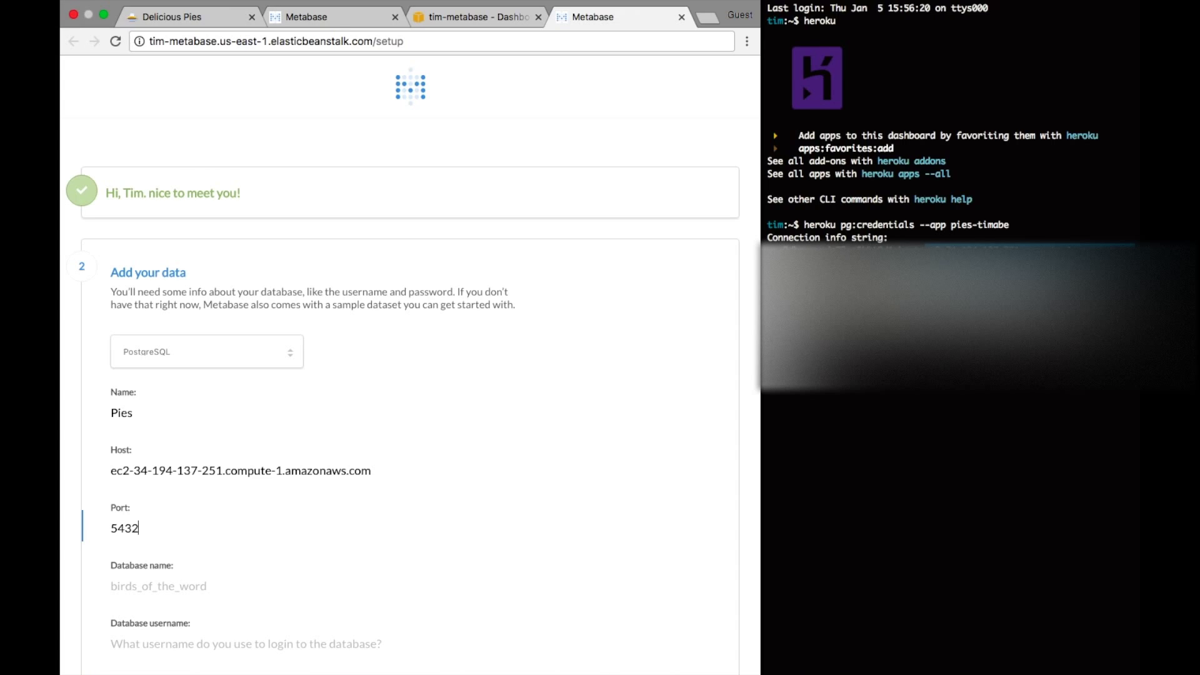
click(866, 245)
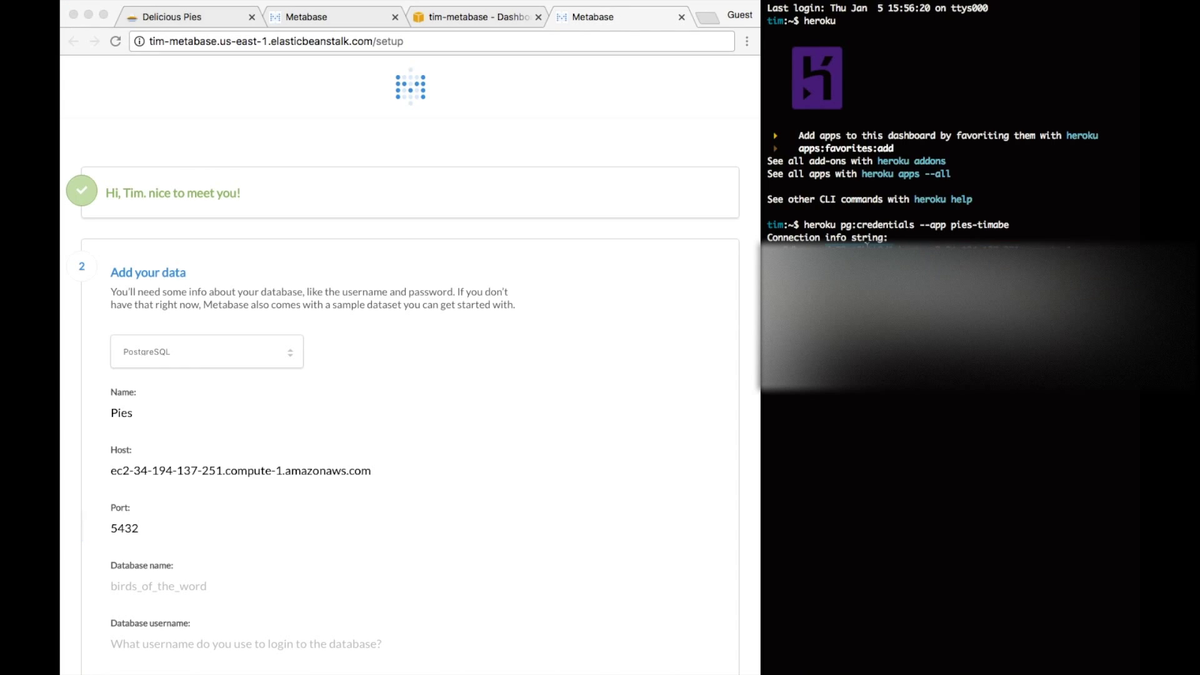
click(178, 590)
text(dg73pe8ktt0d1)
scroll(311, 539, down, 5)
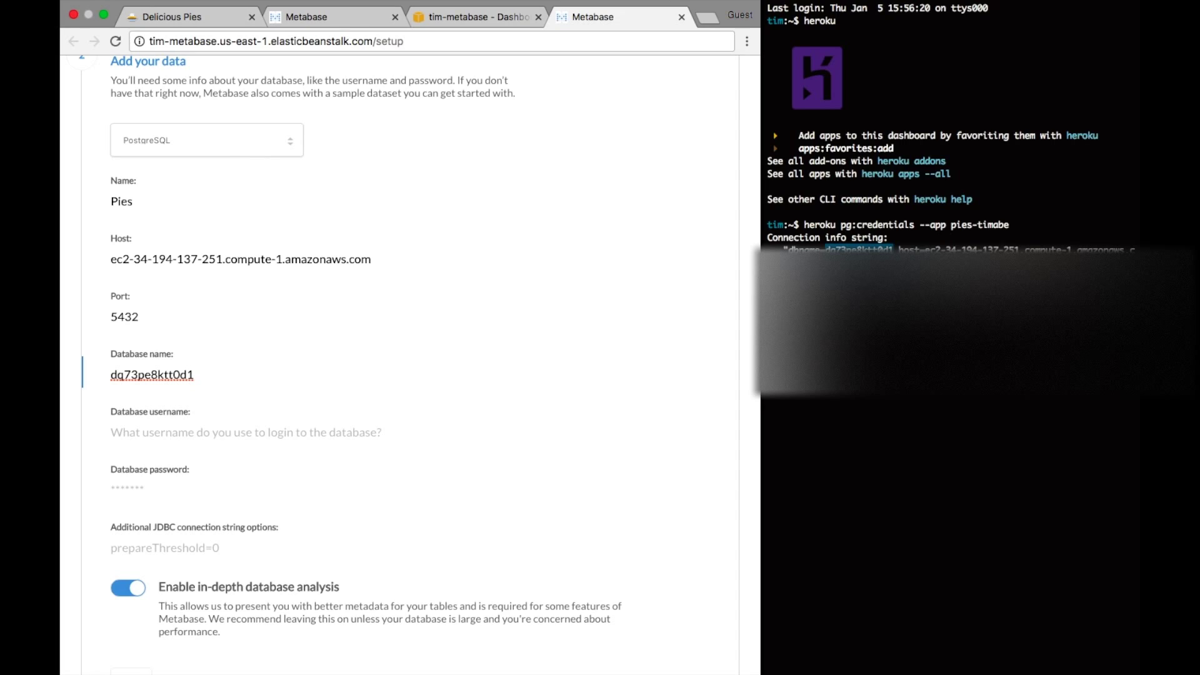
Step: Paste the Heroku database username and password from the terminal into the form
key(super+Tab)
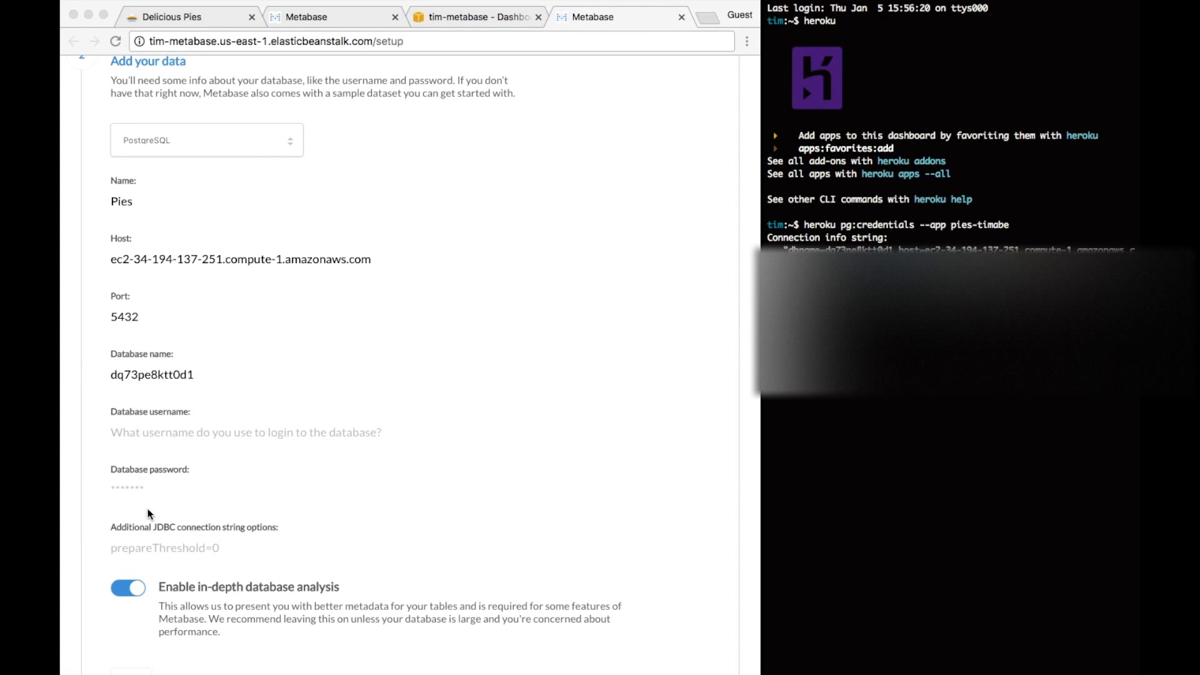
key(super+Tab)
click(150, 431)
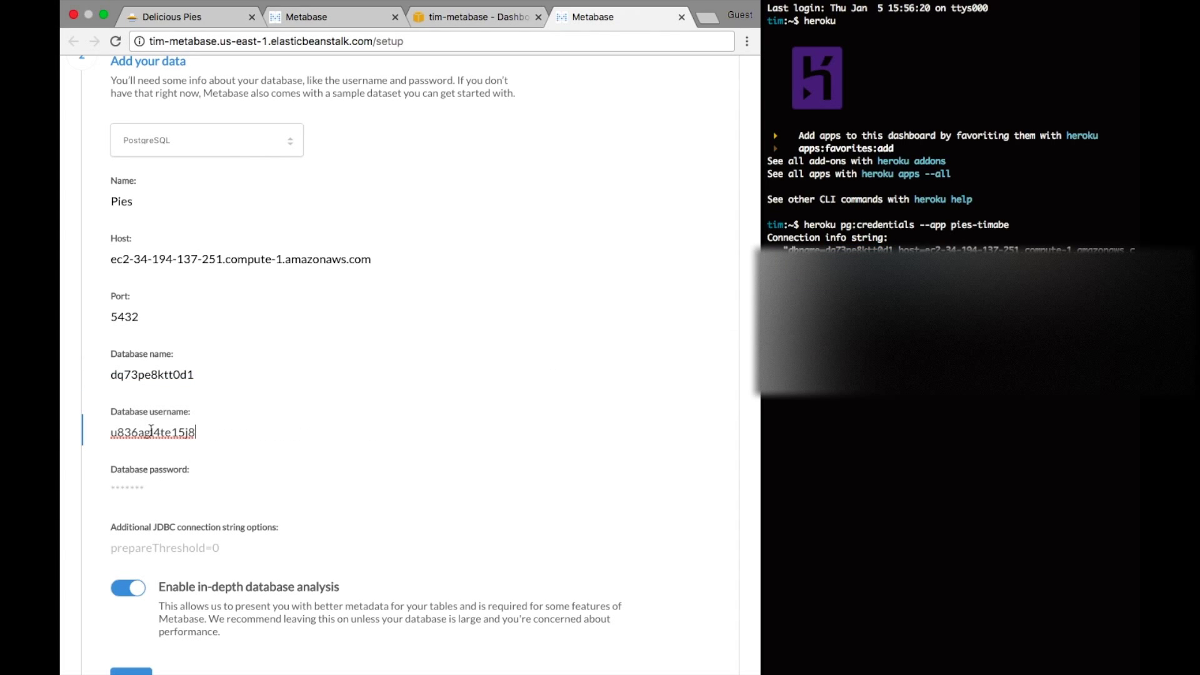
key(super+Tab)
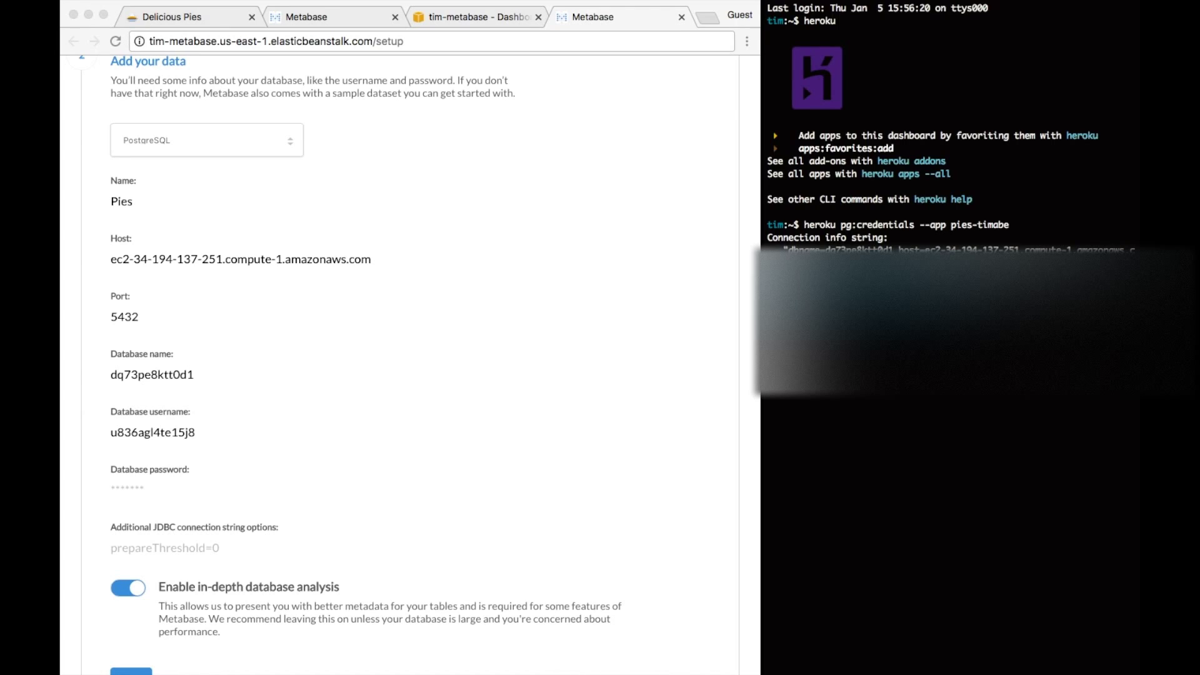
key(super+Tab)
click(177, 490)
key(super+v)
scroll(179, 489, down, 3)
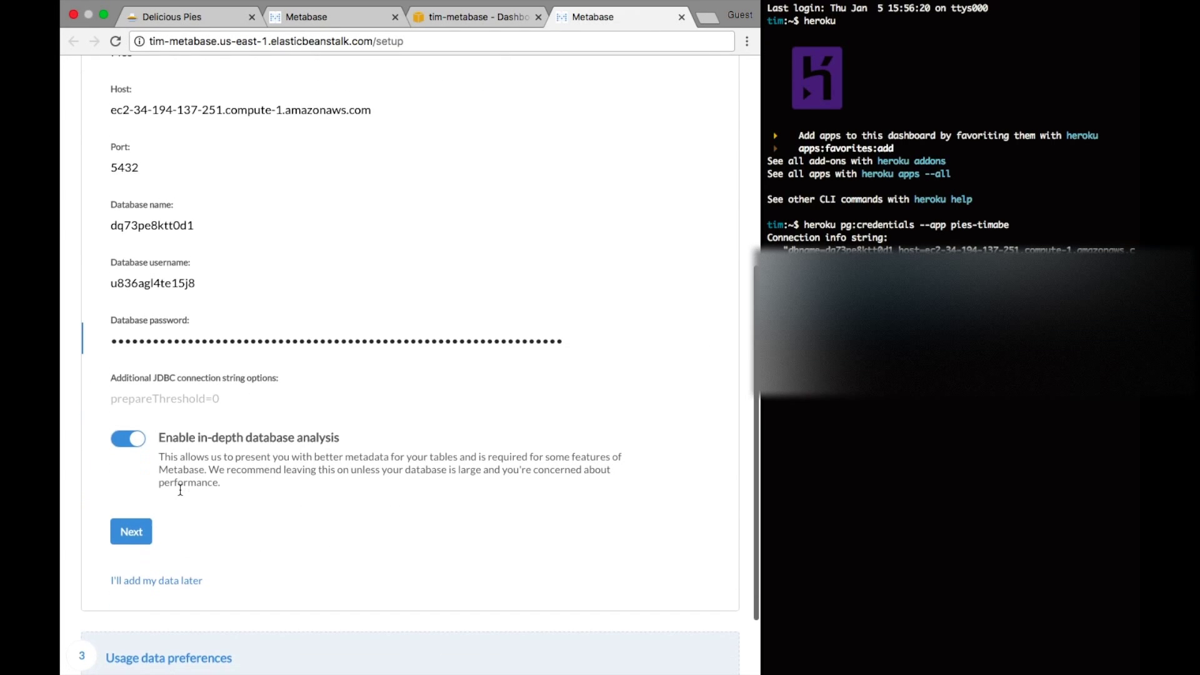
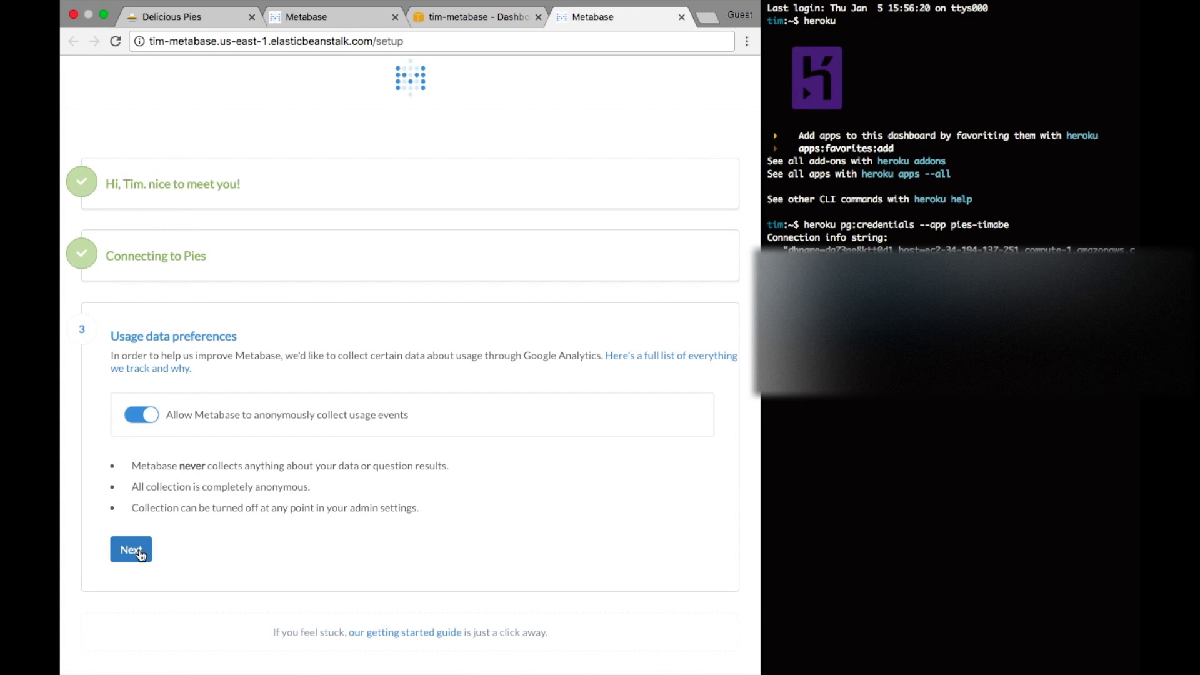
Step: Finish the usage data preferences step and enter Metabase from setup
click(140, 553)
scroll(167, 550, down, 3)
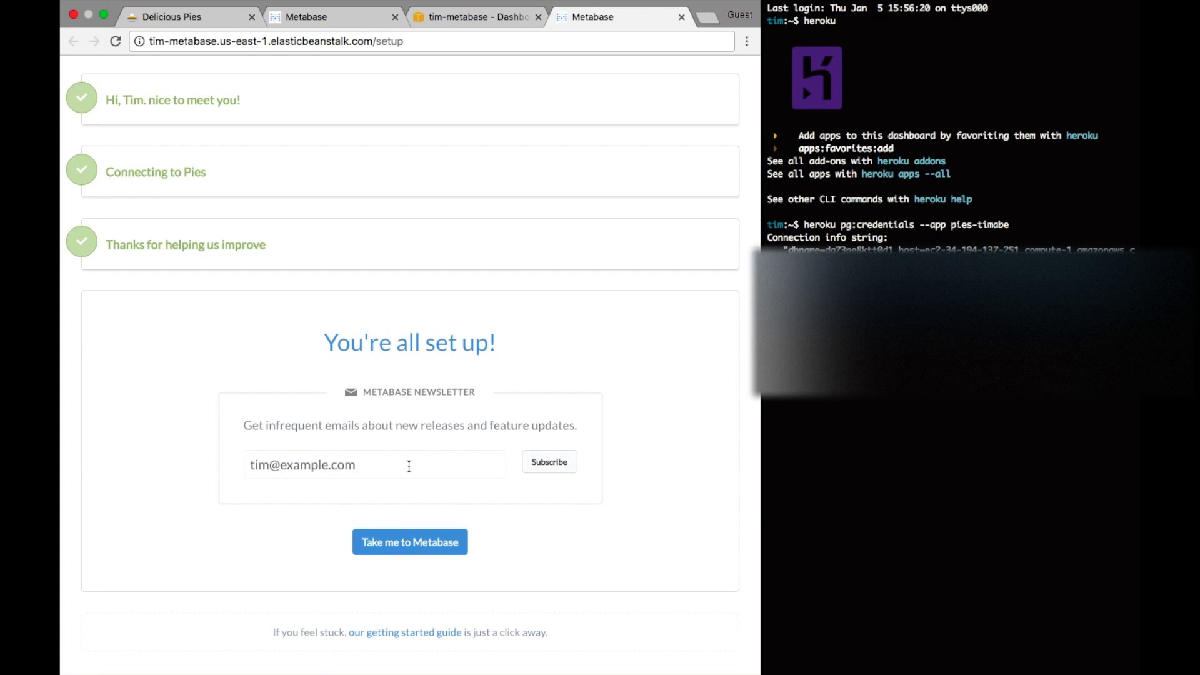
click(429, 549)
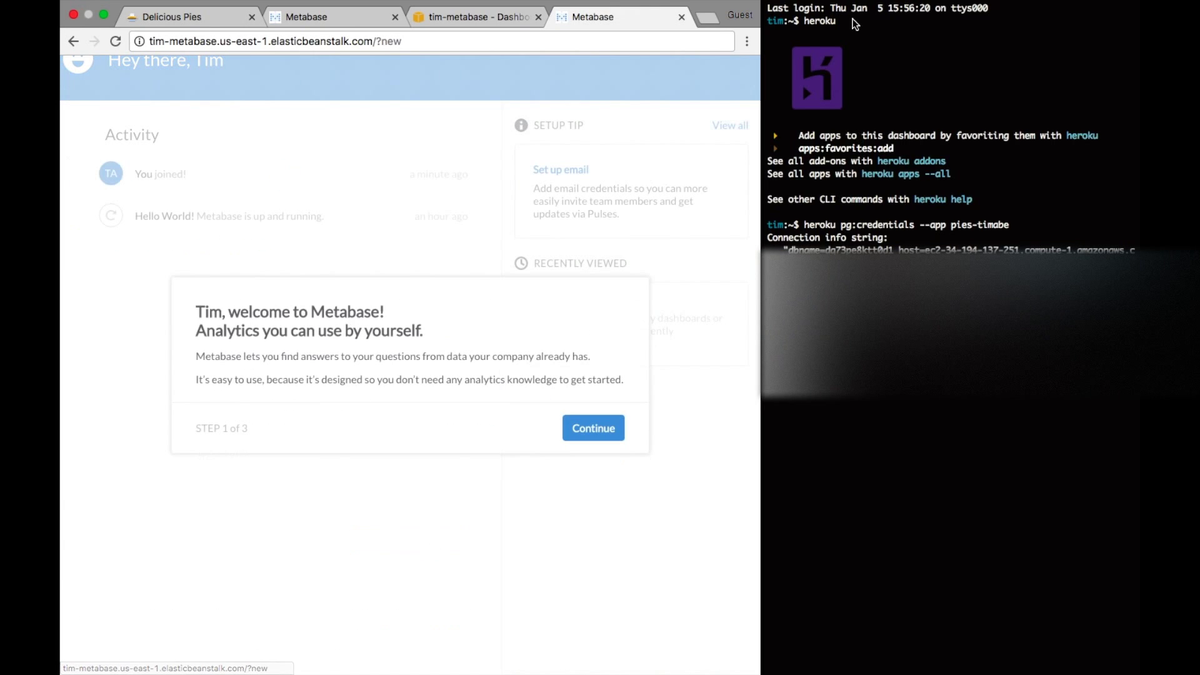
Step: Make Chrome full-screen, then step through and skip the welcome tour
mouse_move(806, 7)
click(775, 25)
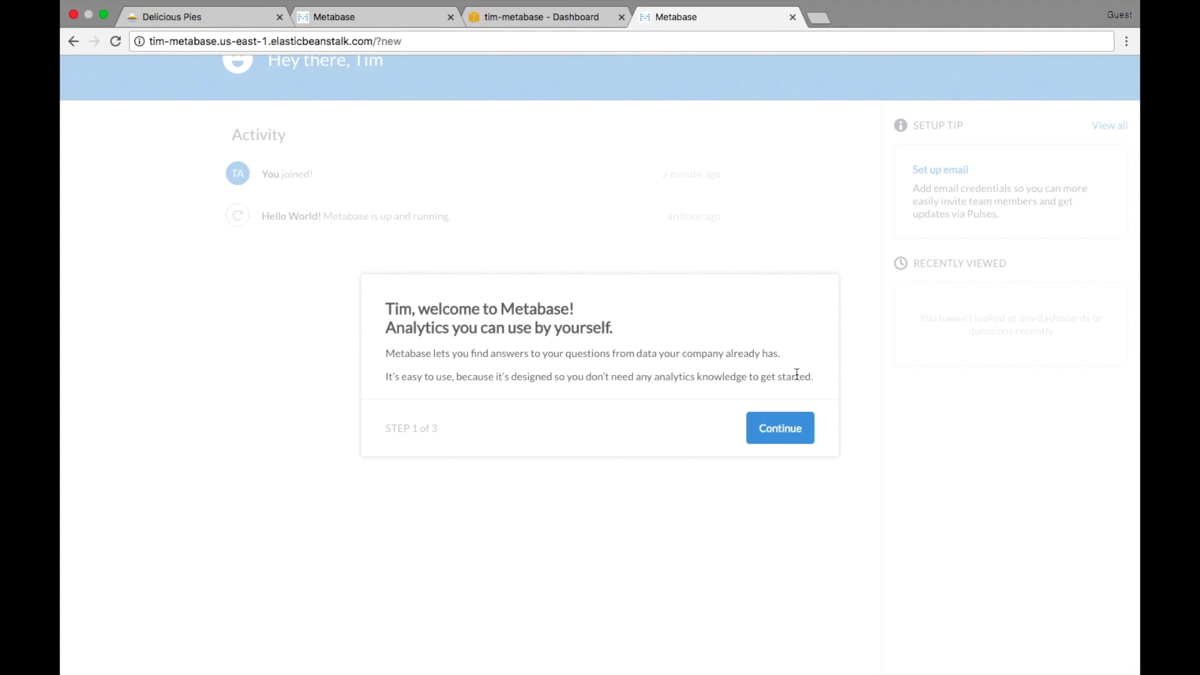
click(782, 430)
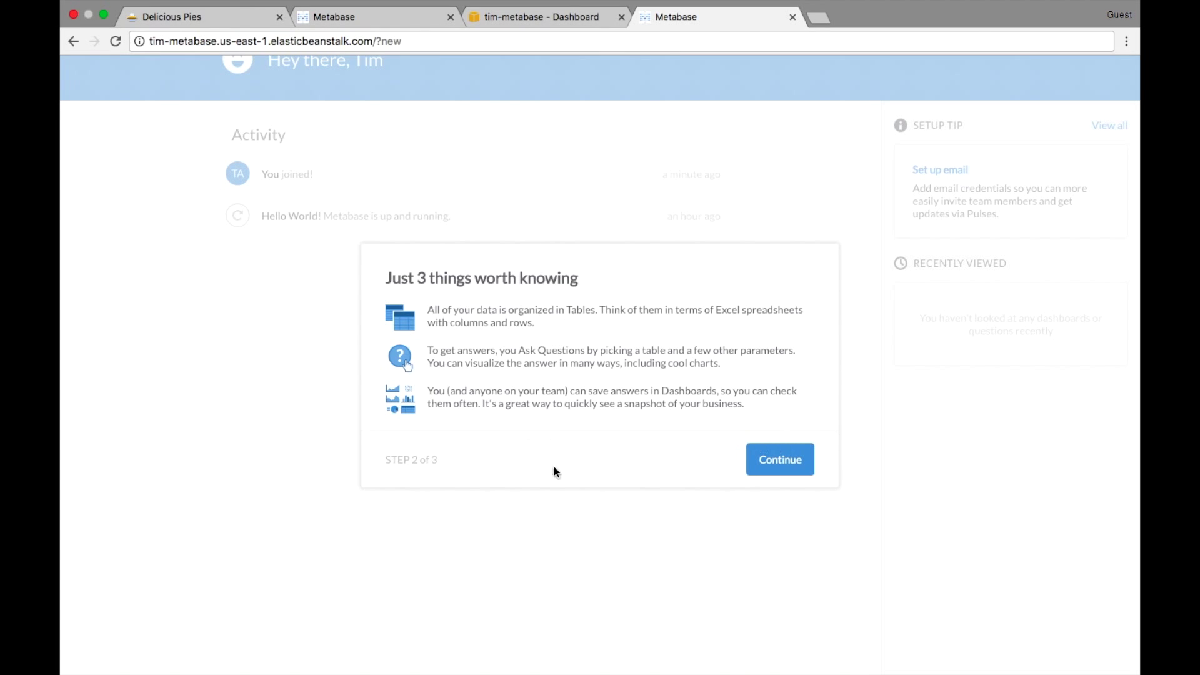
click(778, 459)
click(691, 415)
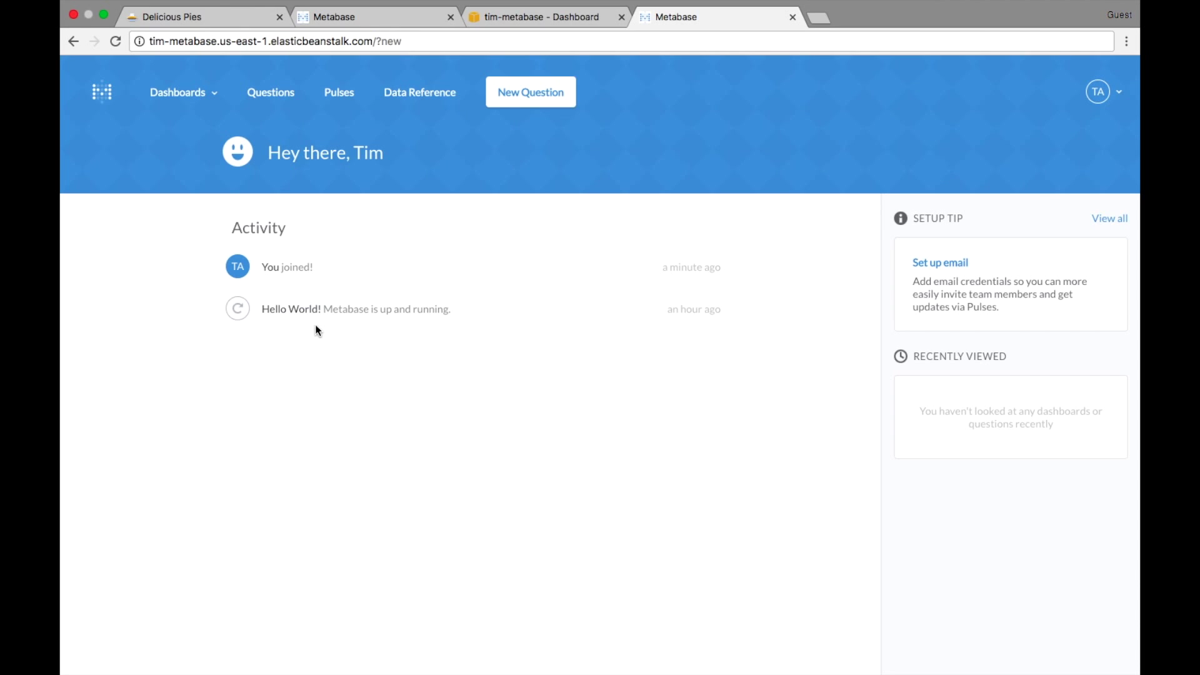
Step: Create a new question showing the Pies database's Users table as 199 raw rows
click(537, 101)
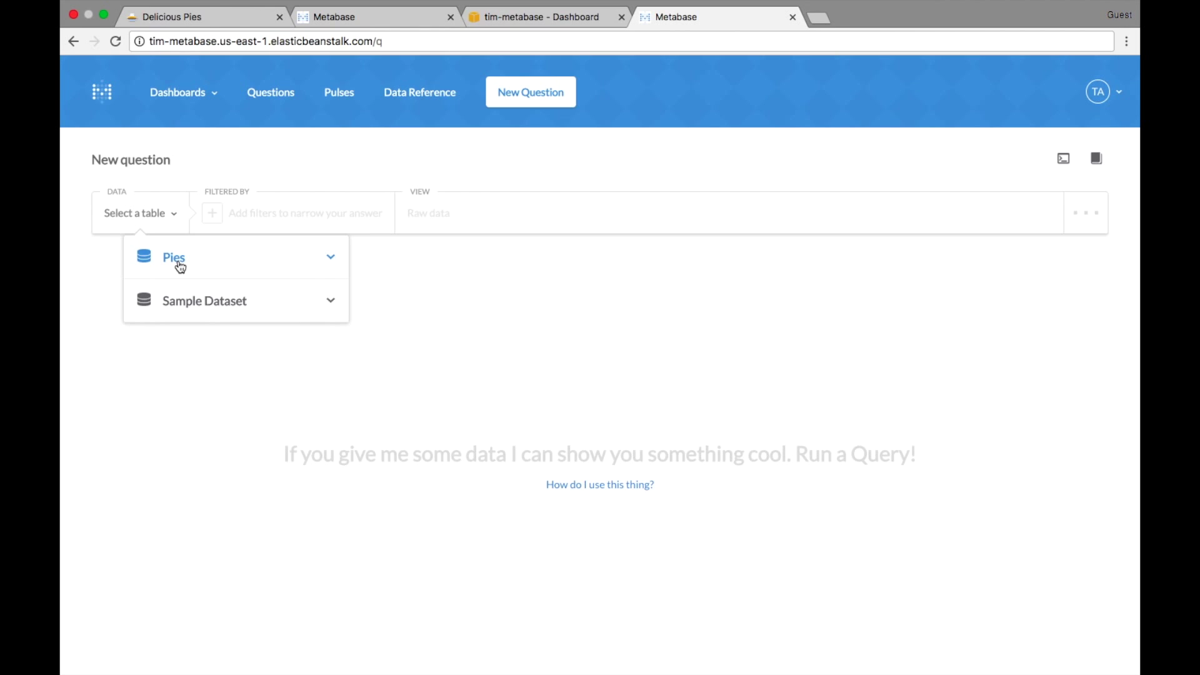
click(180, 265)
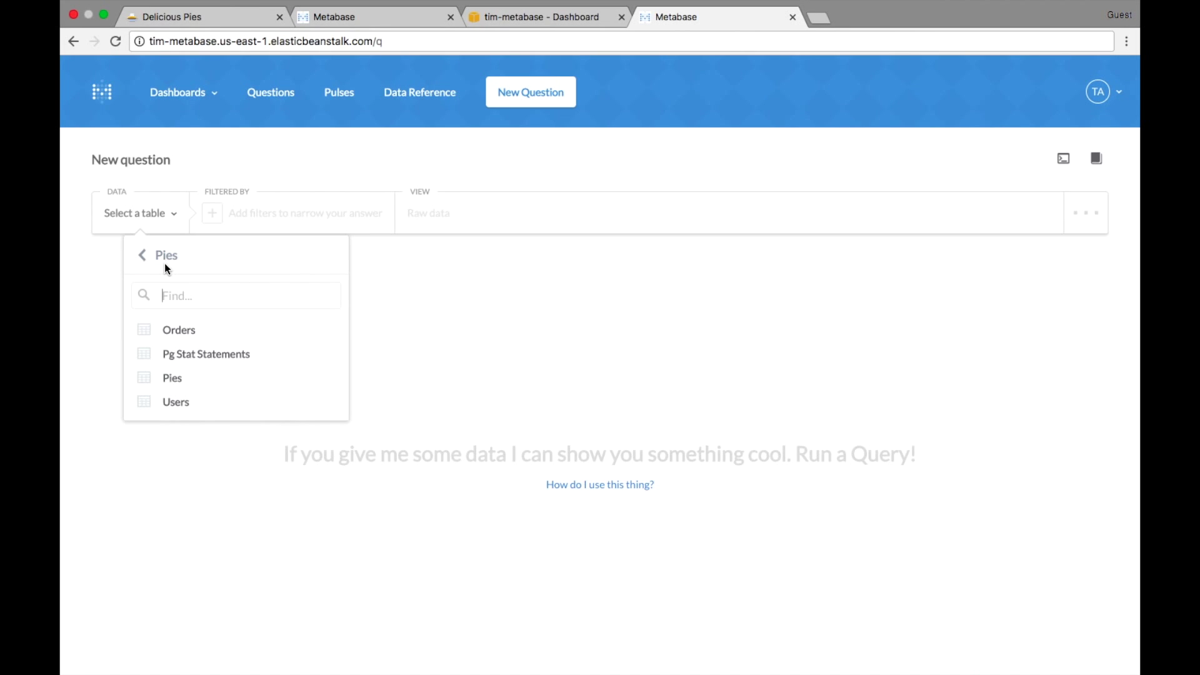
click(175, 403)
click(592, 267)
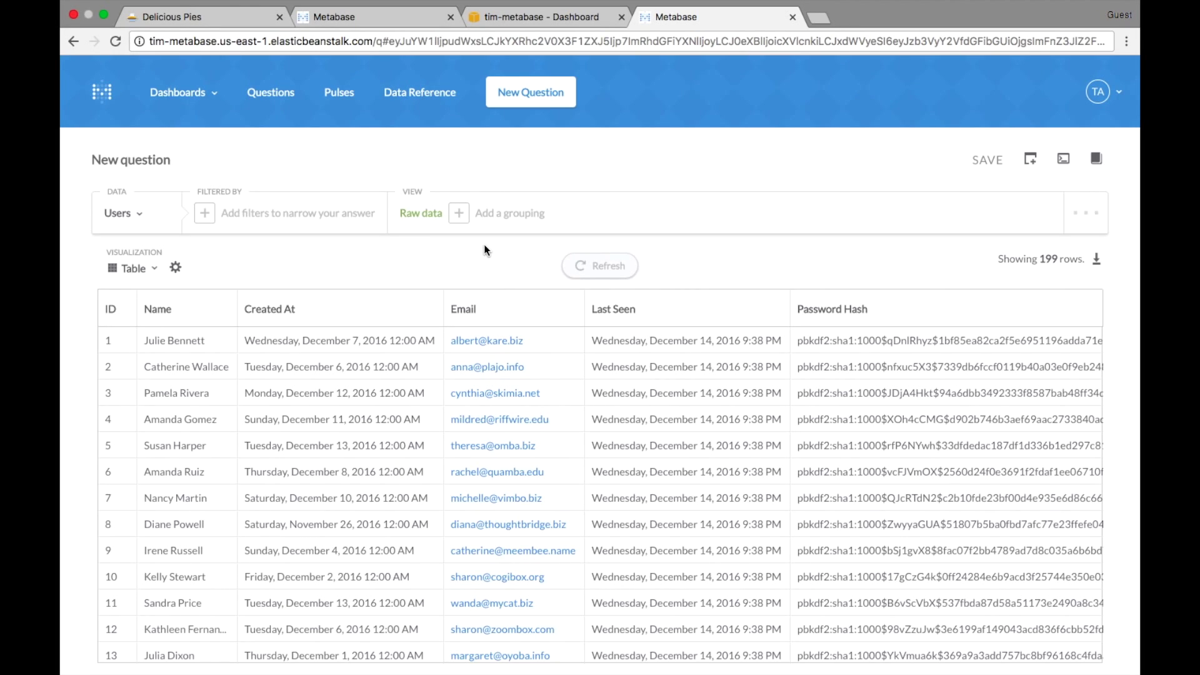
Step: Count Users rows grouped by Created At: Day, giving 22 daily rows
click(485, 215)
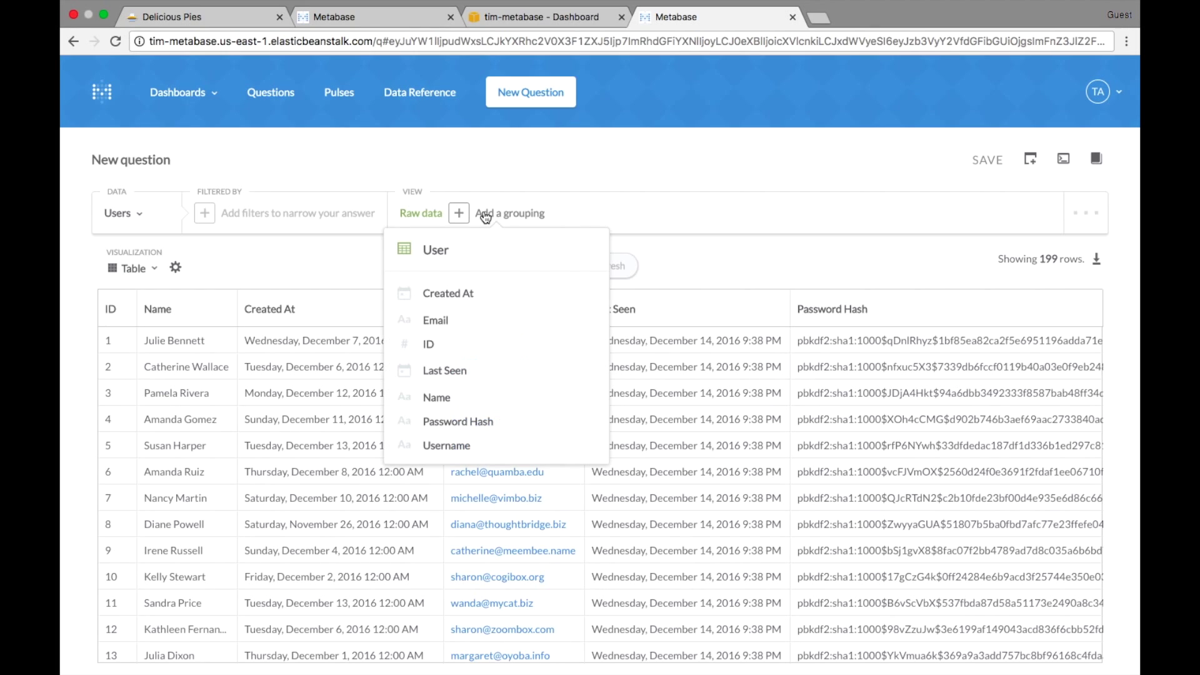
click(452, 292)
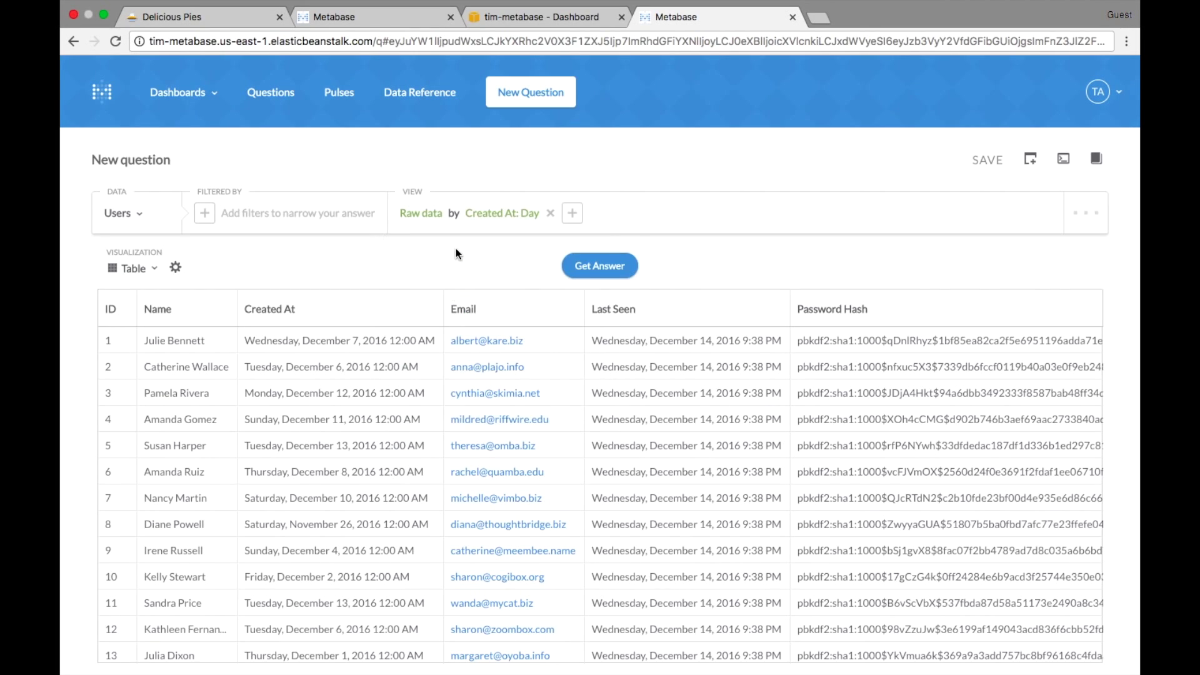
click(424, 216)
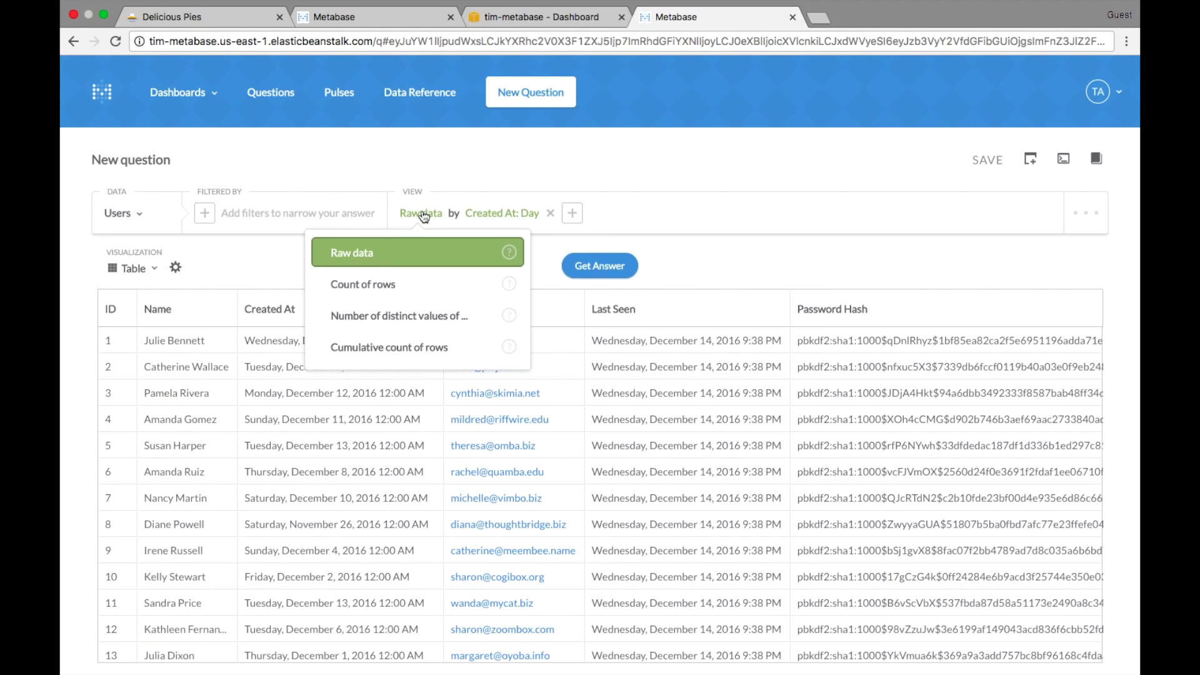
click(407, 291)
click(603, 277)
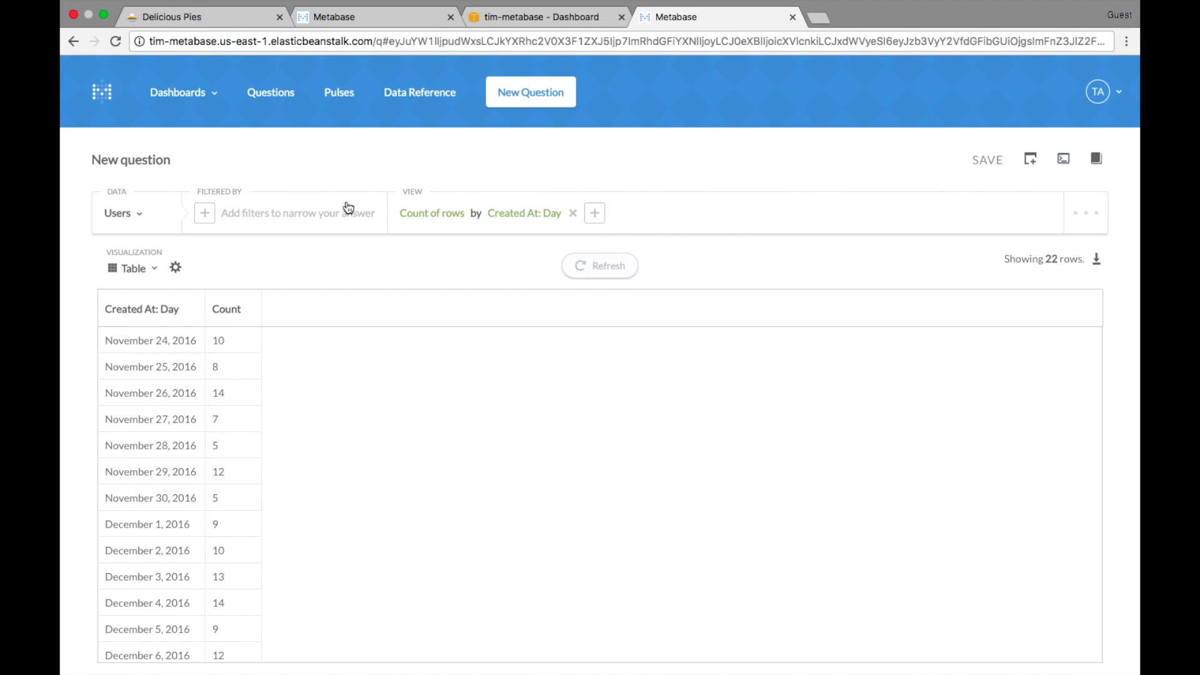
Step: Preview the SQL behind the daily count query, then close it
click(1066, 159)
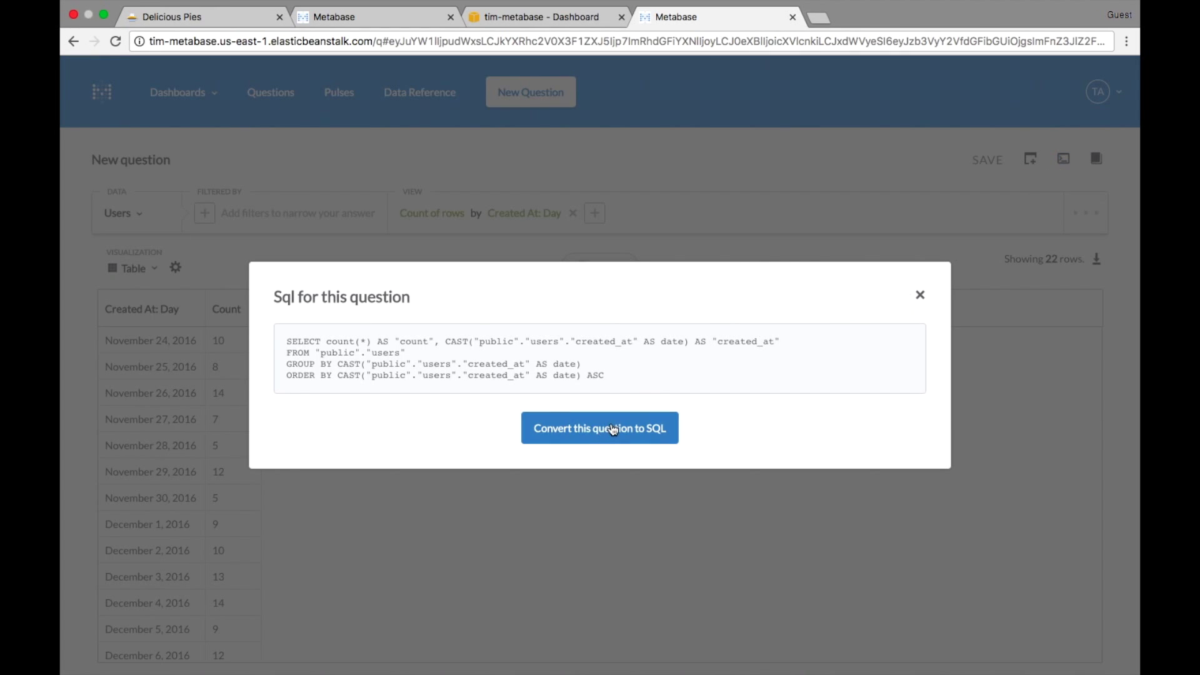
click(920, 296)
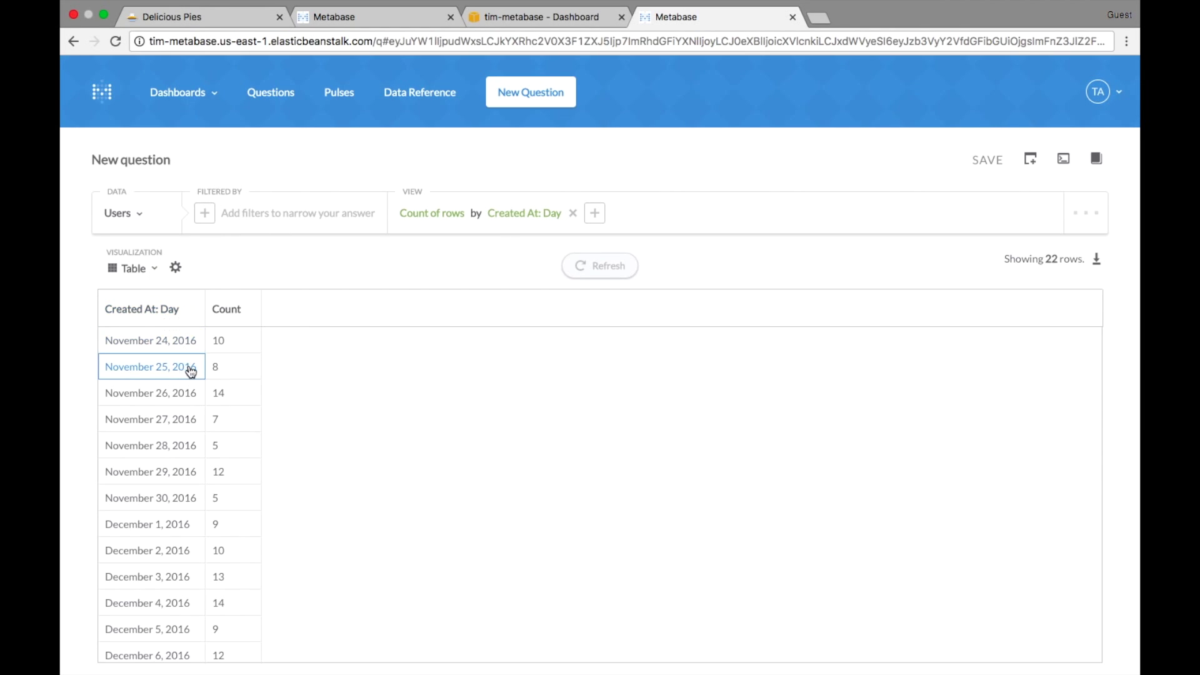
scroll(216, 367, down, 5)
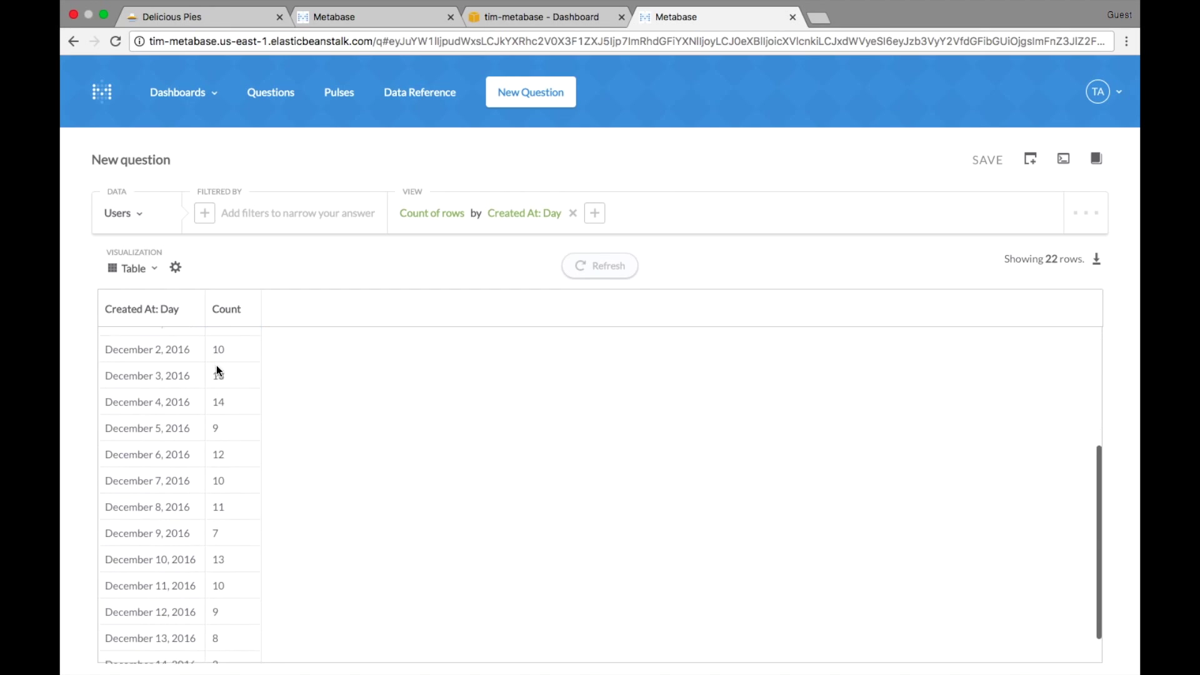
Step: Display the daily user counts as a Line chart of Count against Created At
click(133, 268)
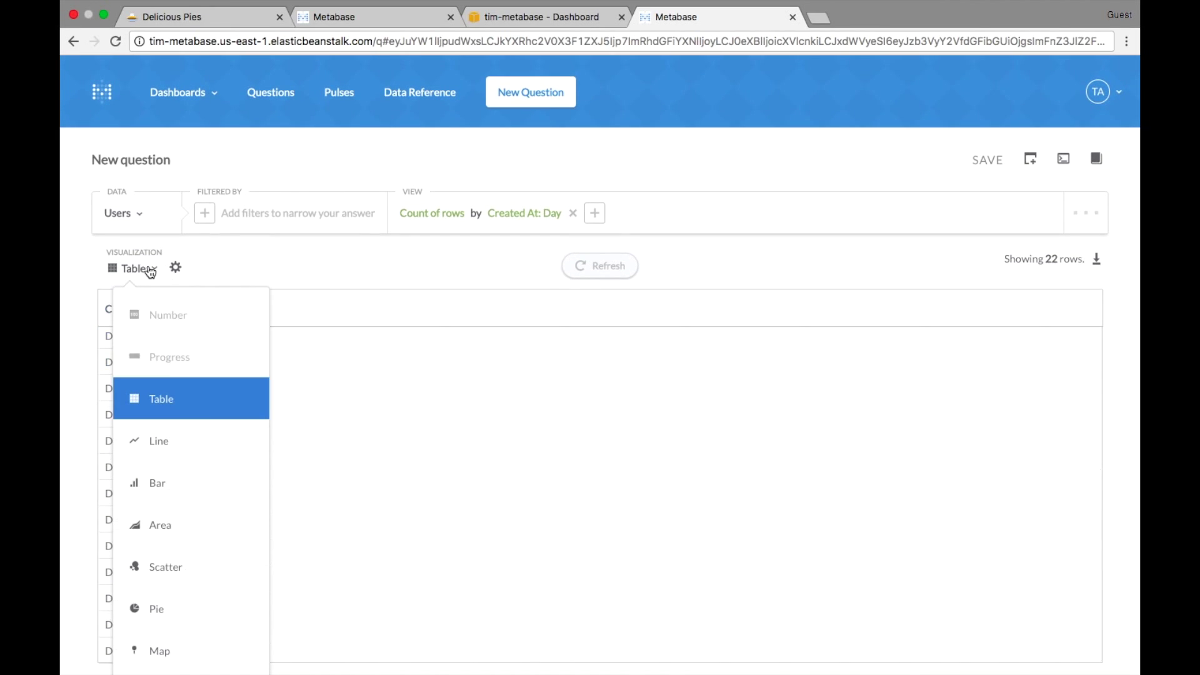
click(167, 441)
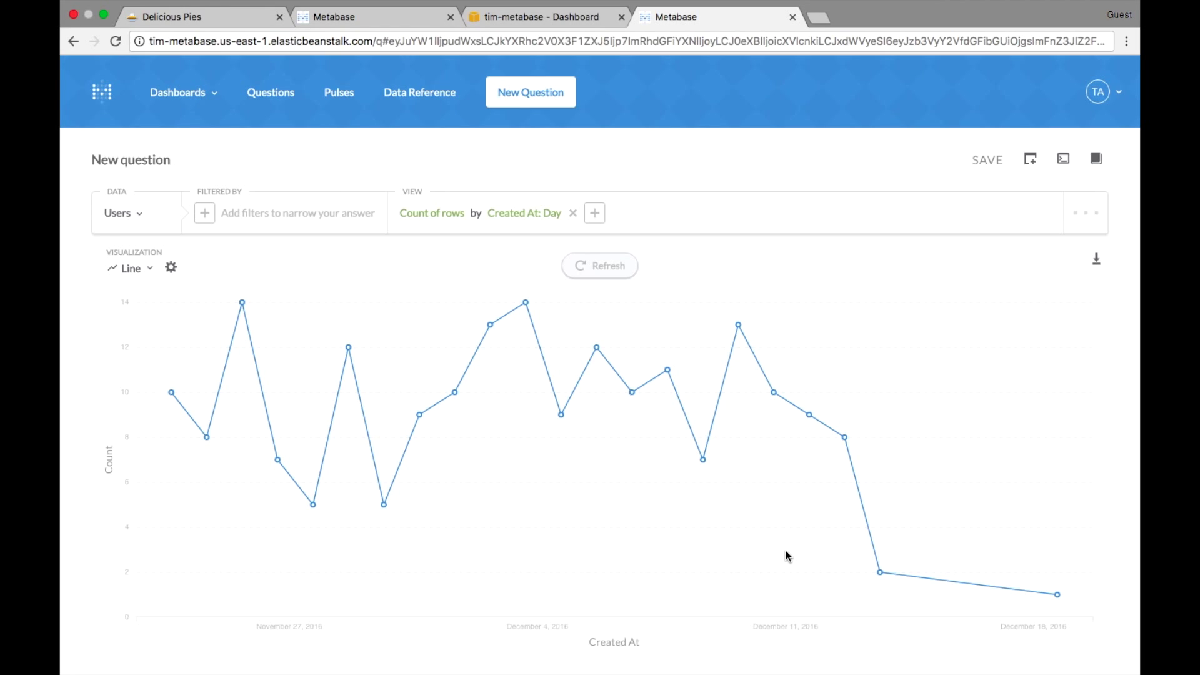
mouse_move(848, 430)
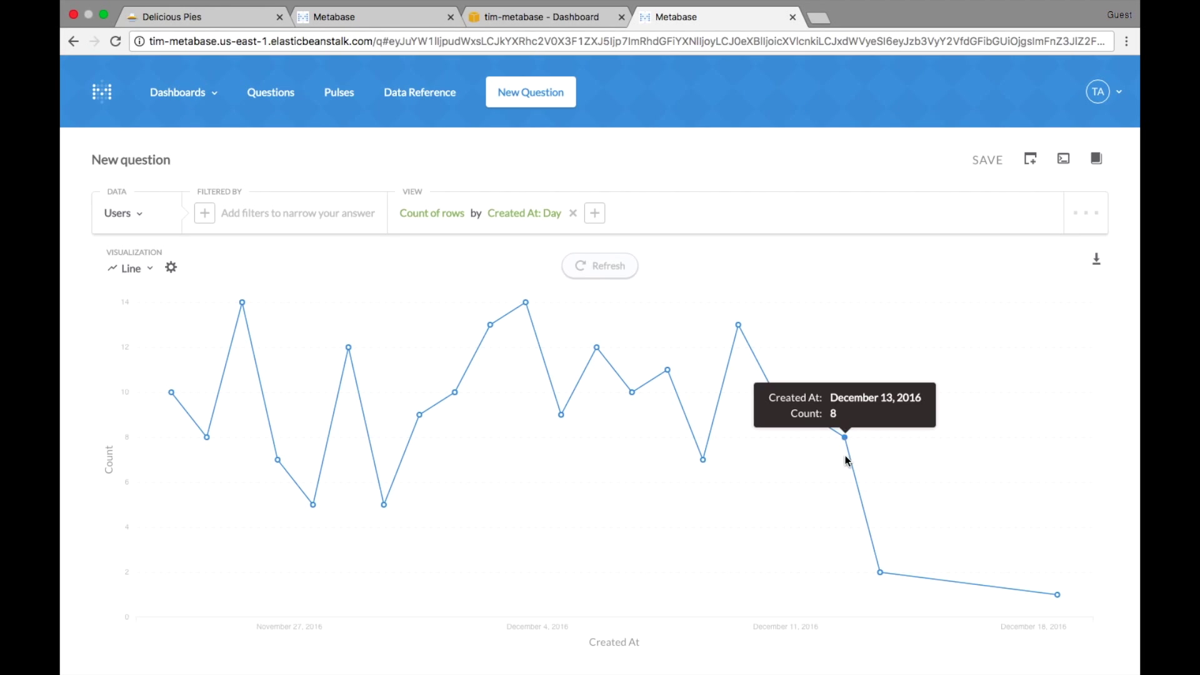
mouse_move(881, 568)
mouse_move(1068, 591)
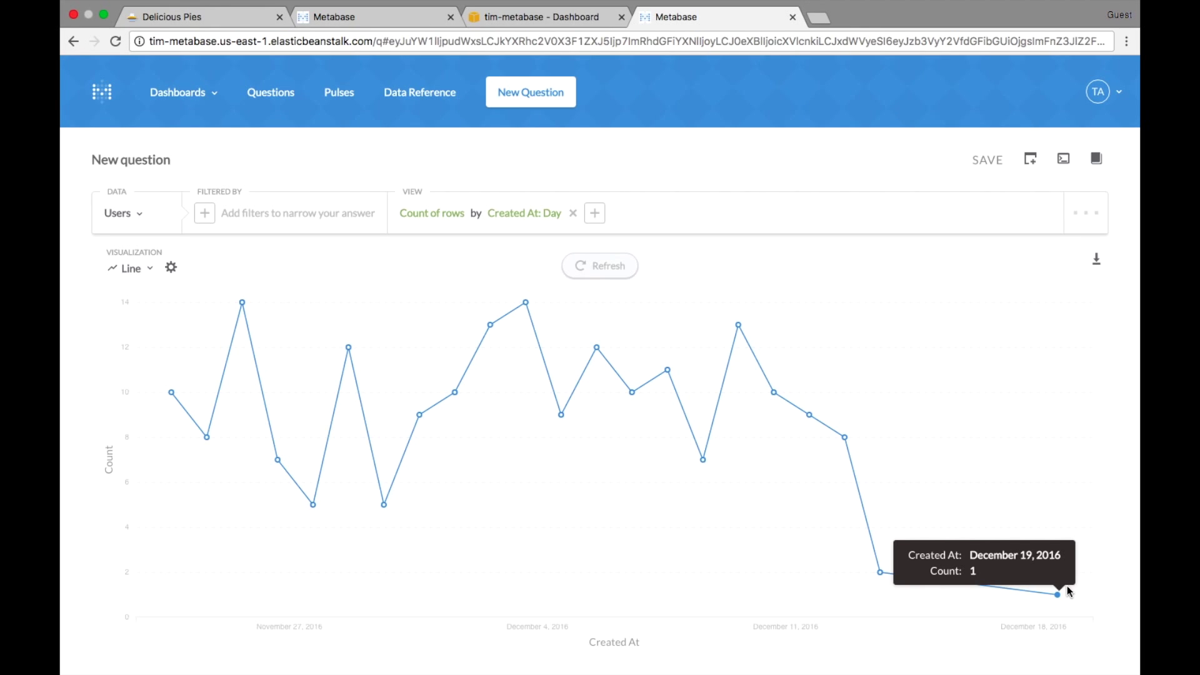
Step: Save the line chart question under the name 'User Registrations by Day'
click(988, 161)
drag(633, 335, 395, 331)
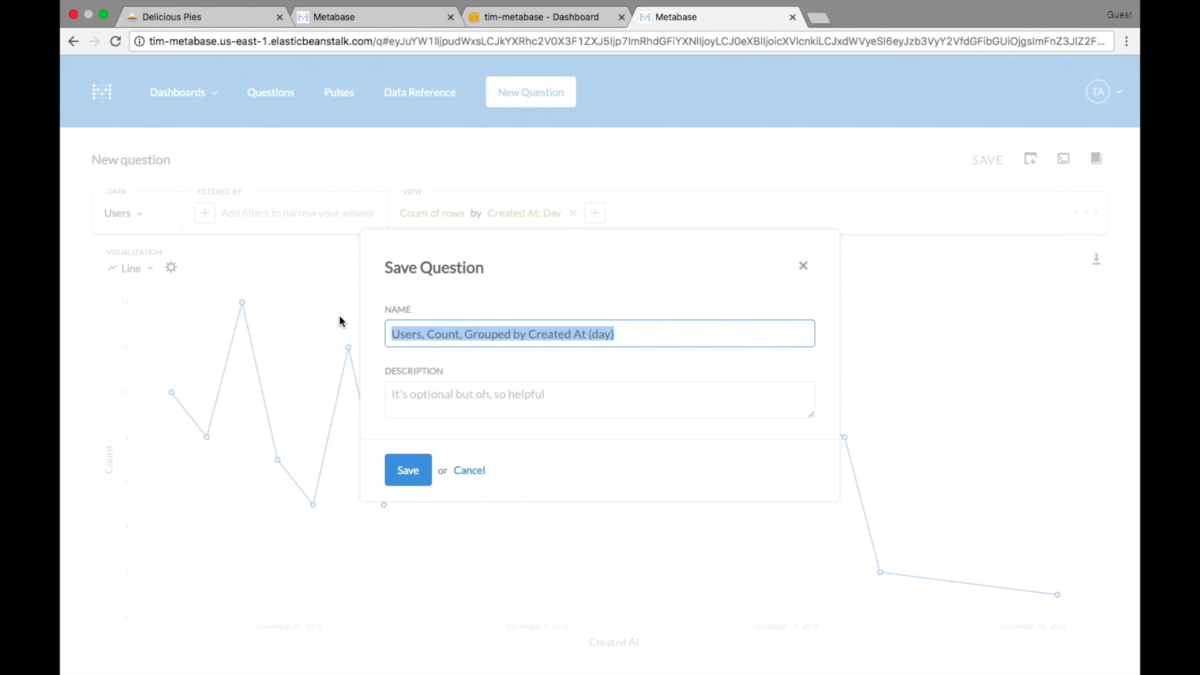
text(User REg)
key(BackSpace)
key(BackSpace)
text(egistrations)
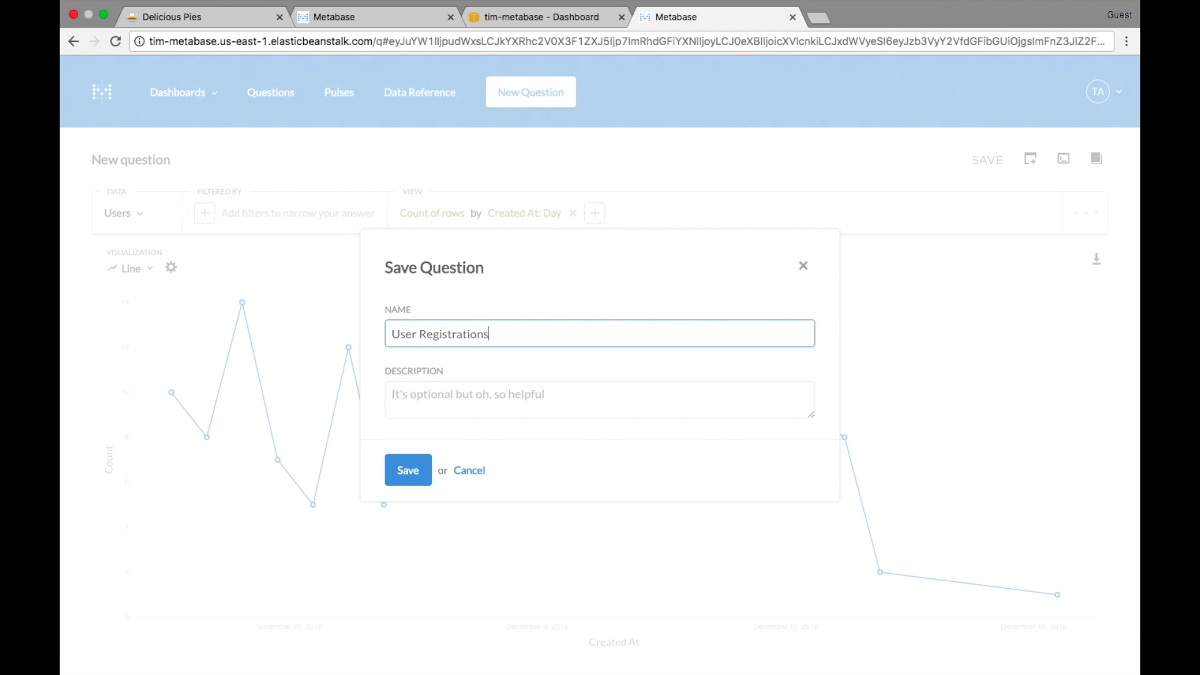
text( by Day)
click(414, 470)
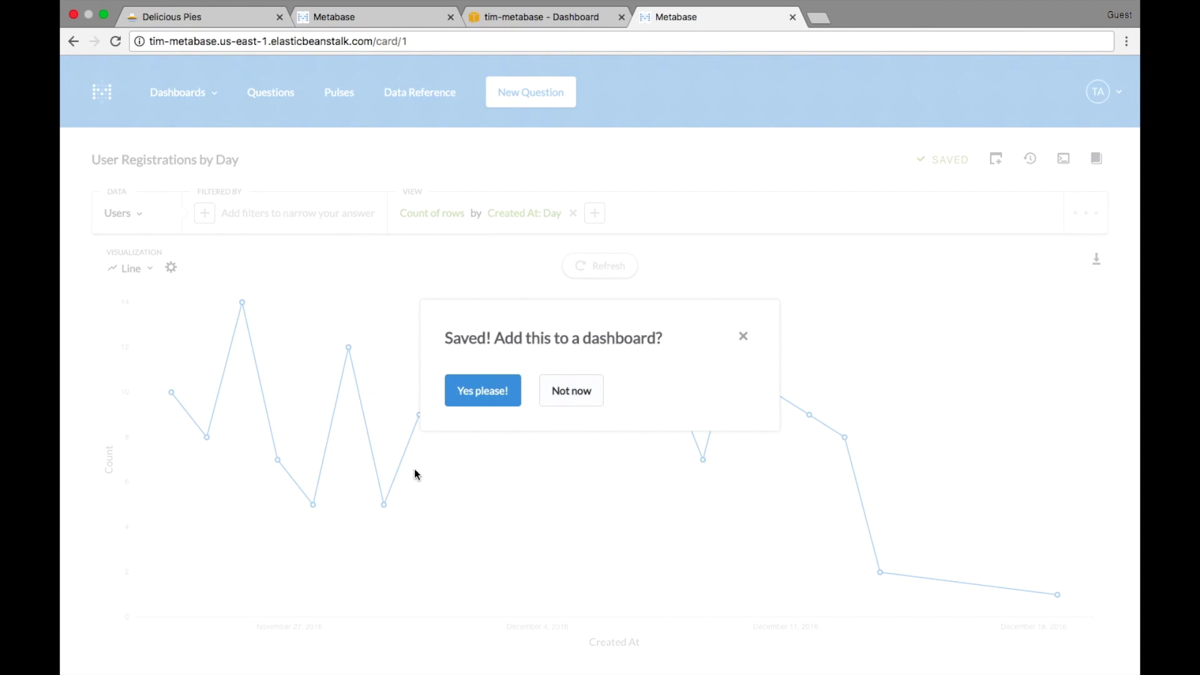
Step: Add the question to a newly created dashboard named 'Daily KPIs'
click(506, 392)
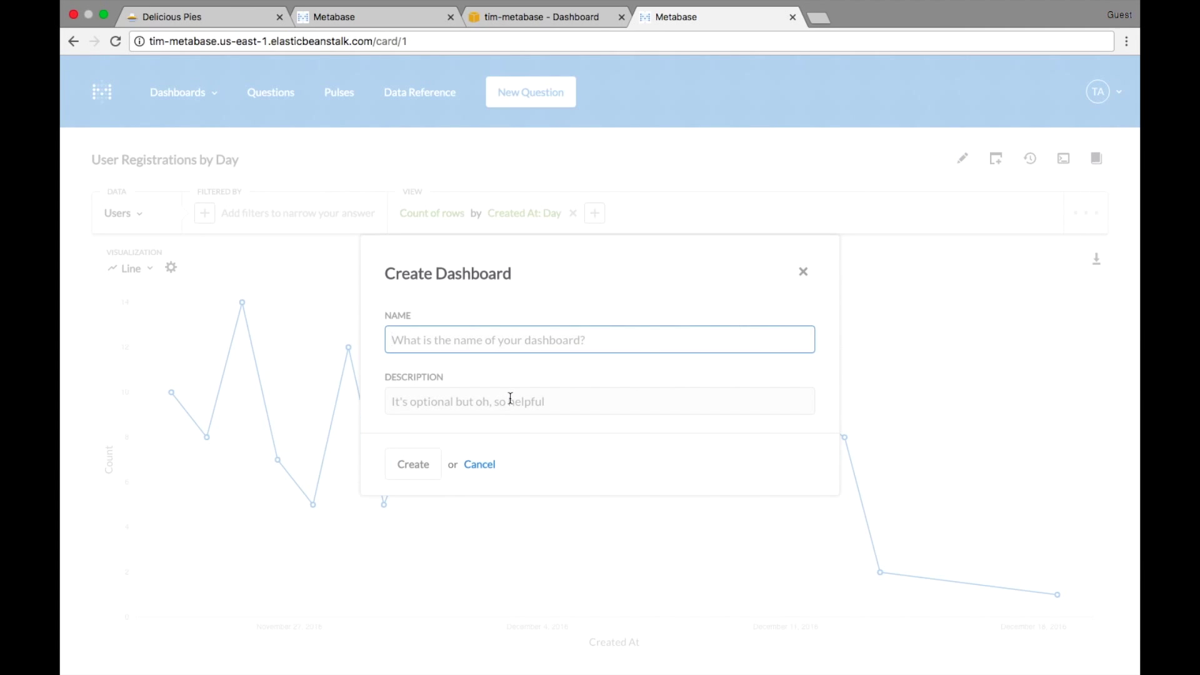
text(Dail)
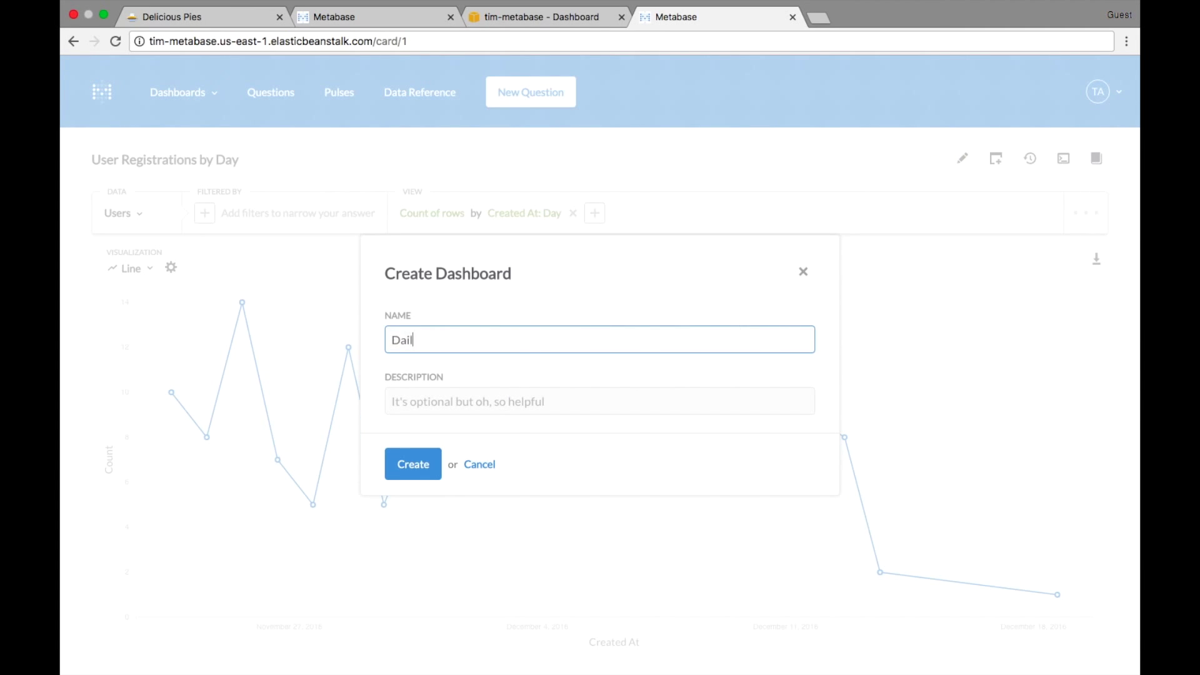
text(y KPIs)
click(430, 462)
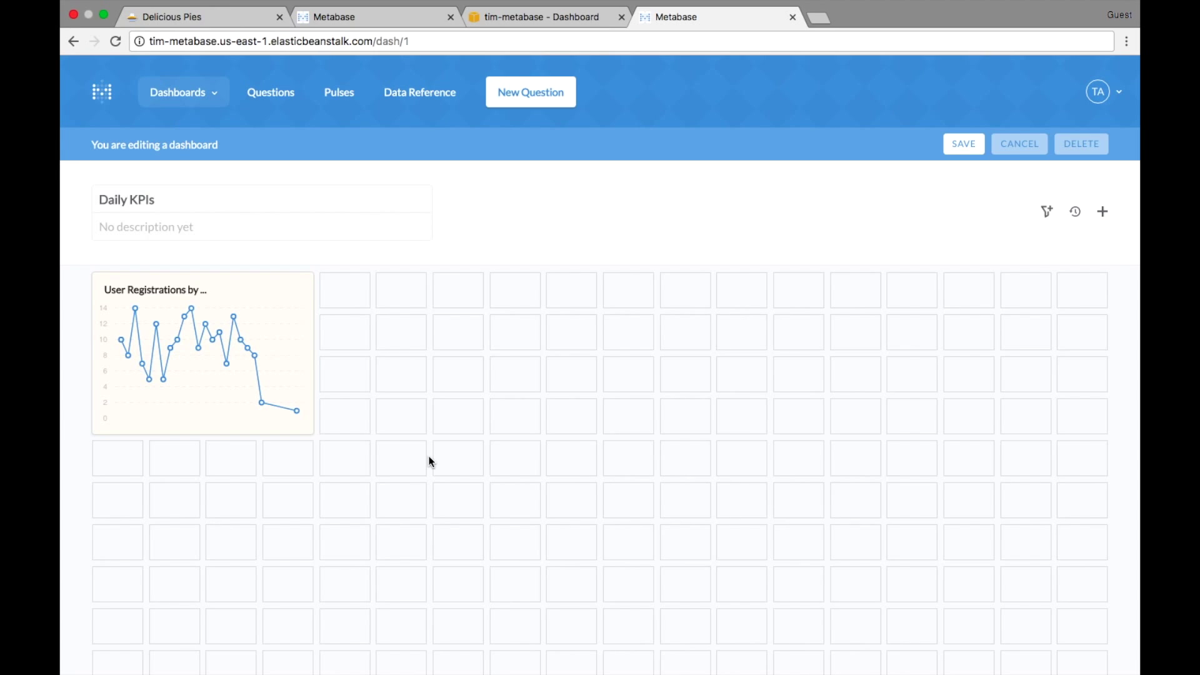
Step: Enlarge the User Registrations by Day card to show its full axes and save the dashboard
drag(308, 426, 647, 516)
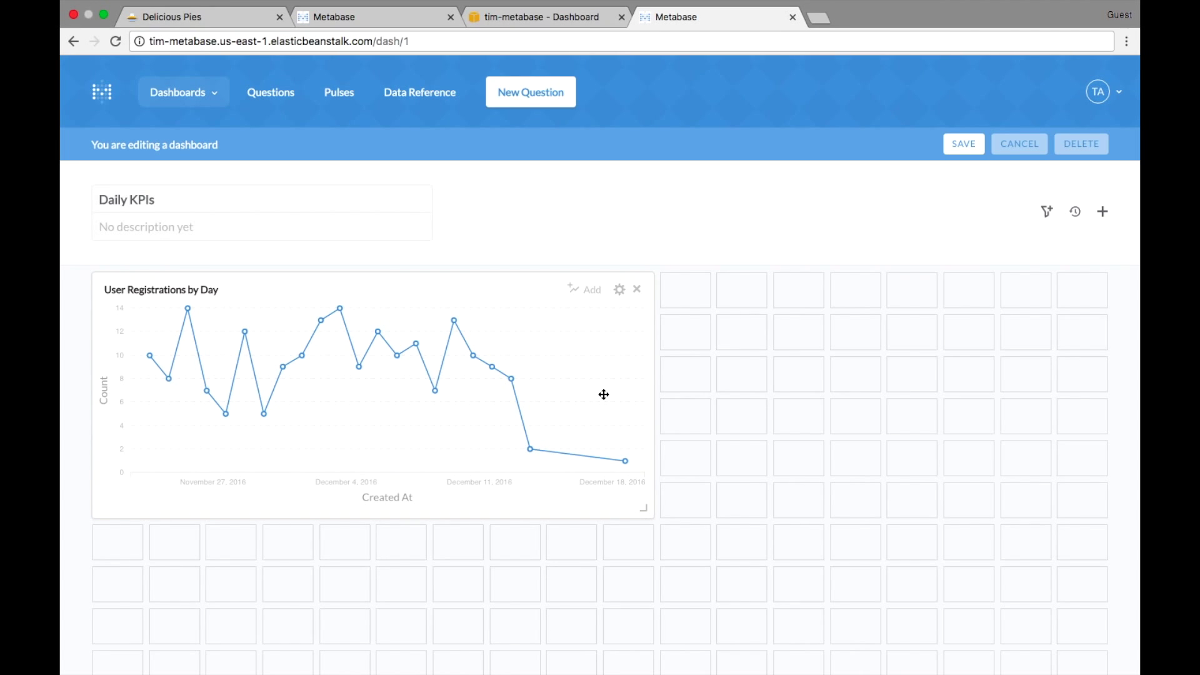
click(962, 146)
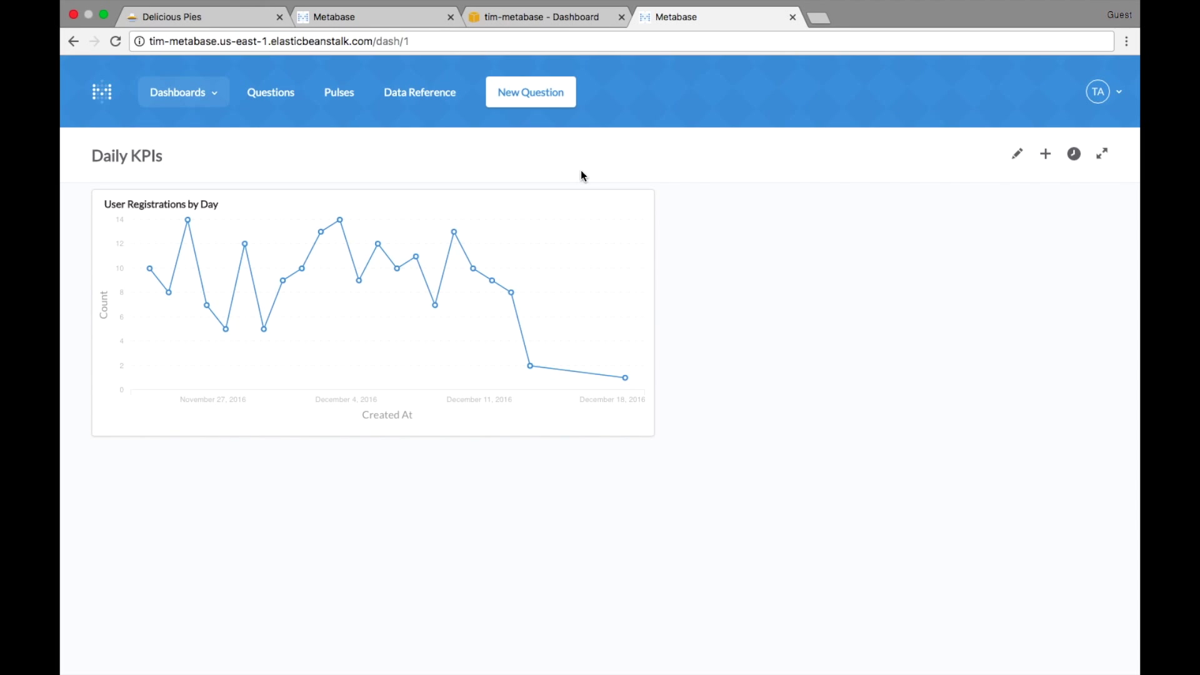
Step: Start a new question on the Pies database's Orders table
click(554, 102)
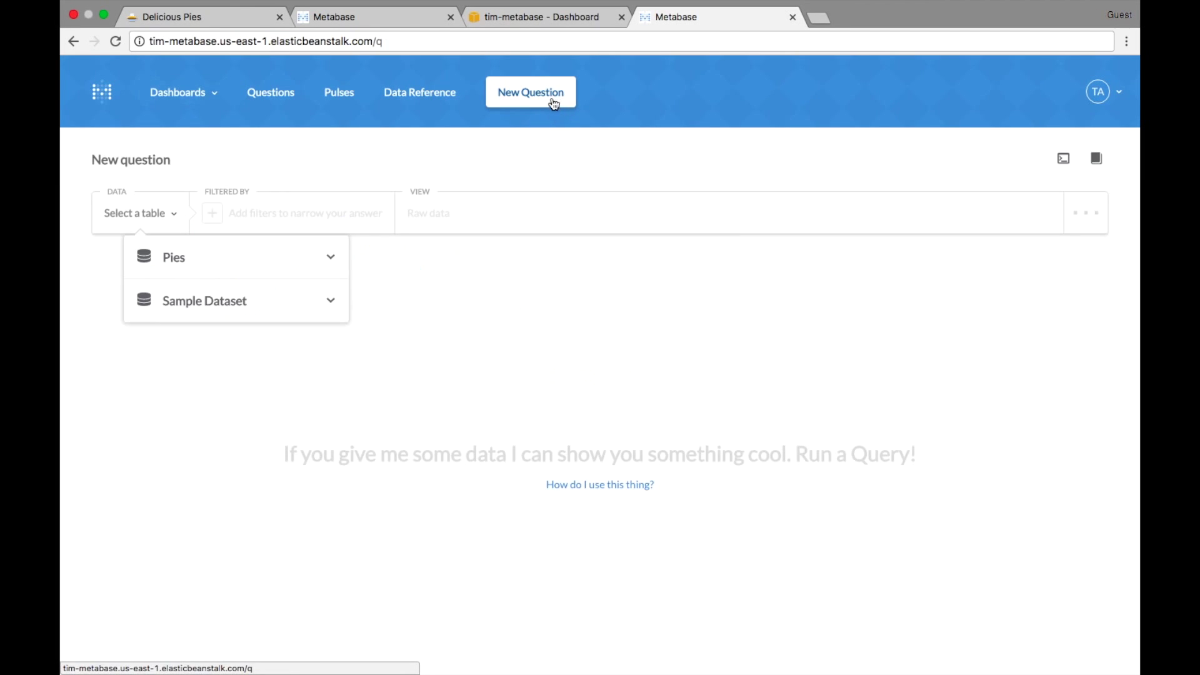
click(197, 259)
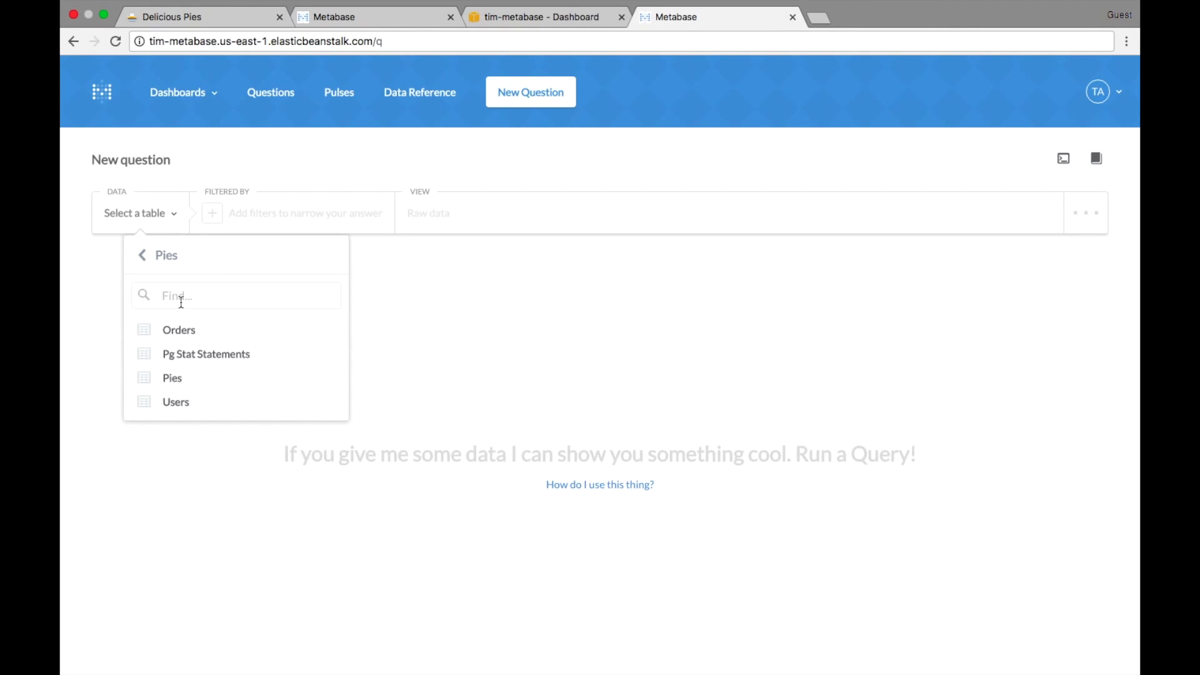
click(180, 336)
click(630, 268)
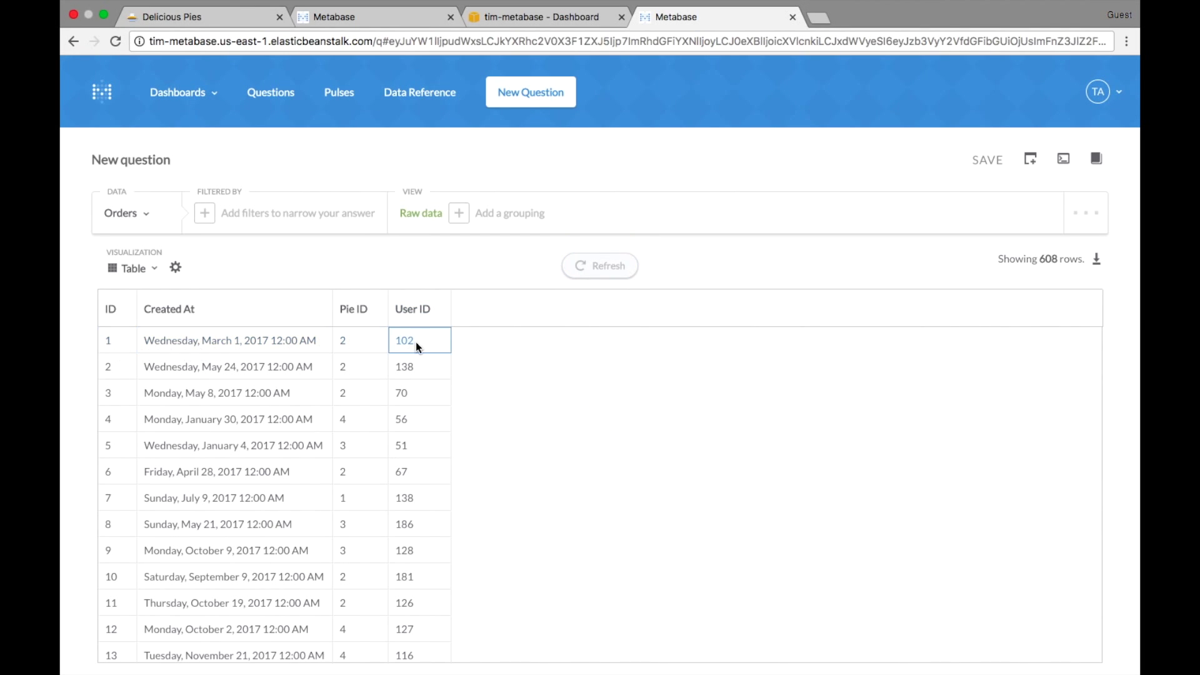
Step: Count Orders rows grouped by Created At: Day and Pie Name, giving 493 rows
click(465, 219)
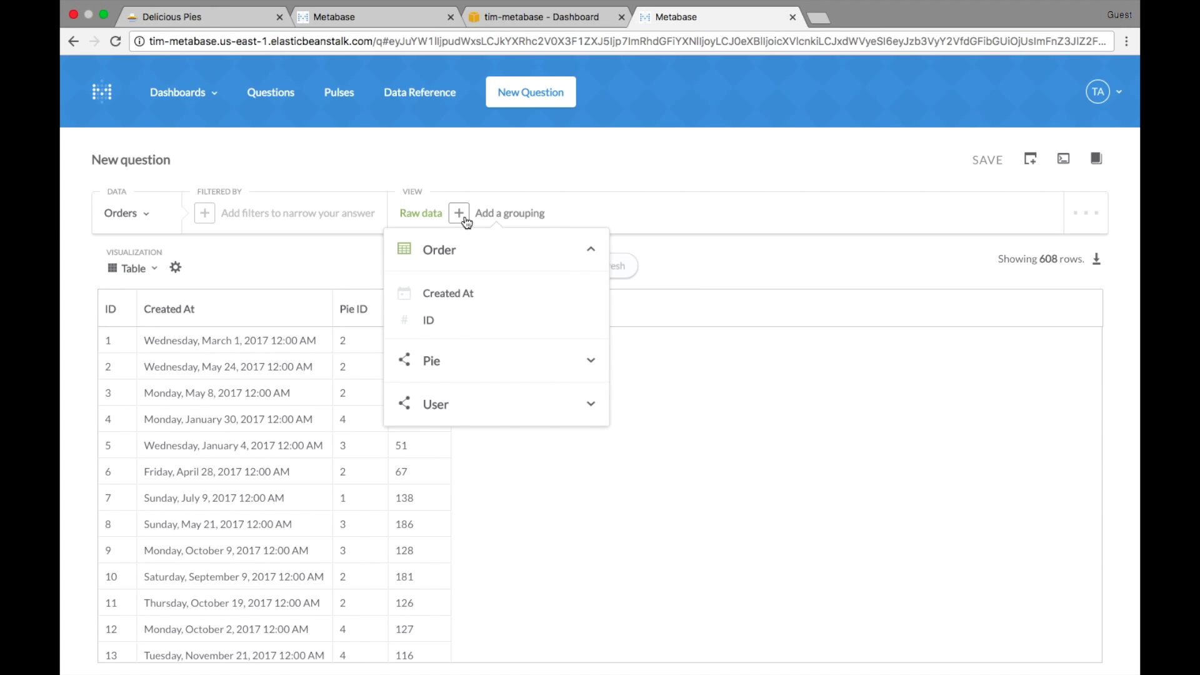
click(460, 298)
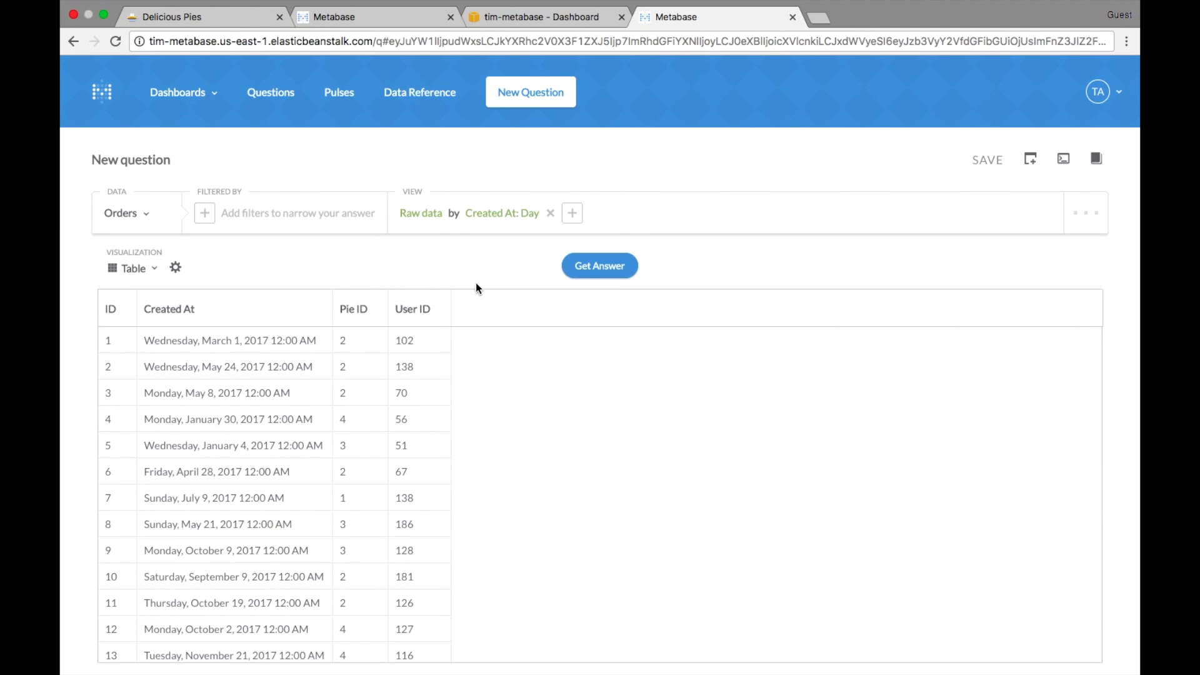
click(572, 214)
click(553, 363)
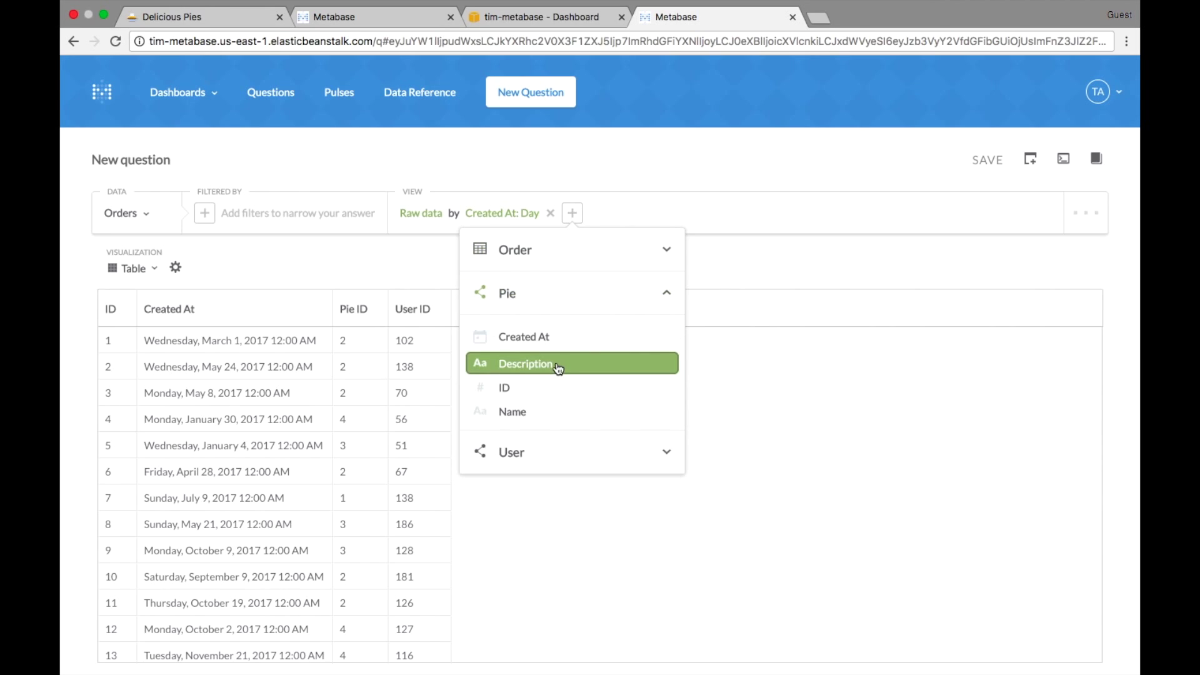
click(555, 413)
click(422, 215)
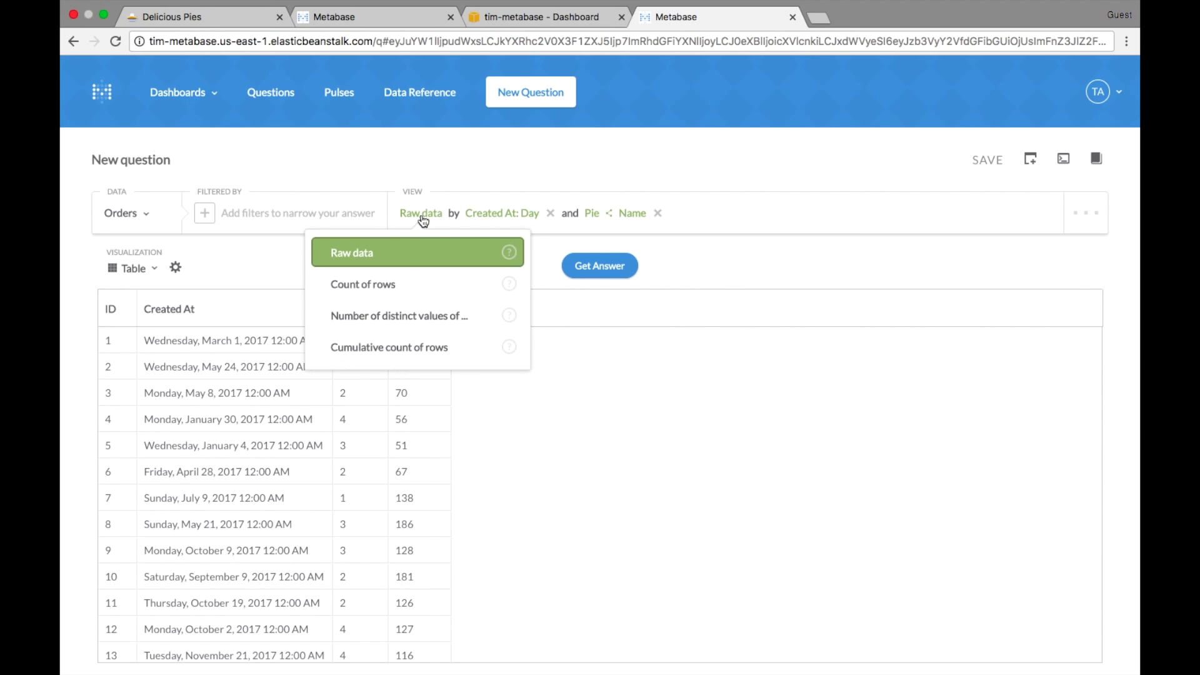
click(410, 285)
click(609, 276)
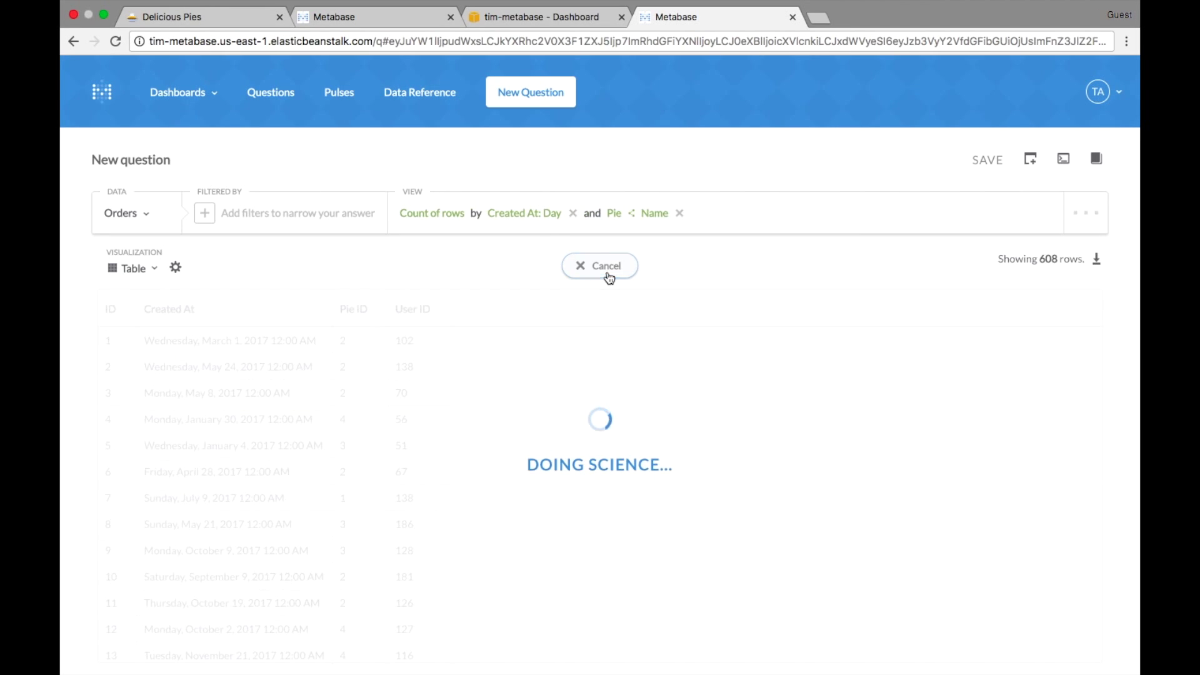
click(152, 270)
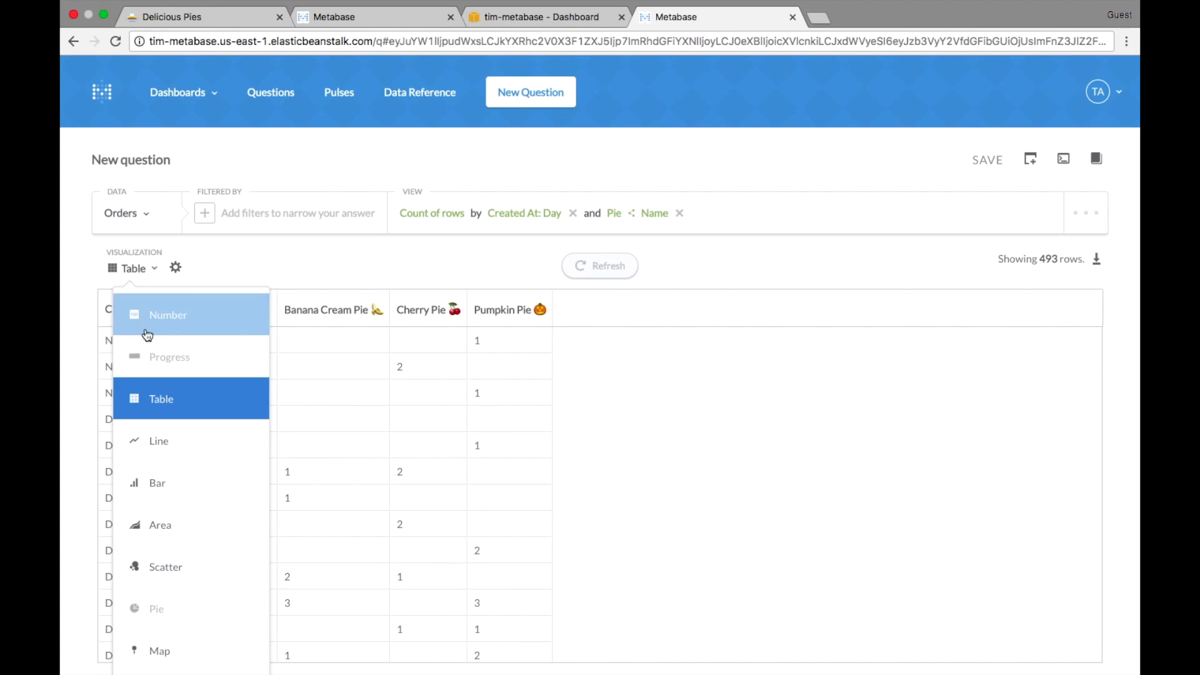
Step: Show the order counts as a Bar chart with one series per pie and open Customize this chart
click(181, 483)
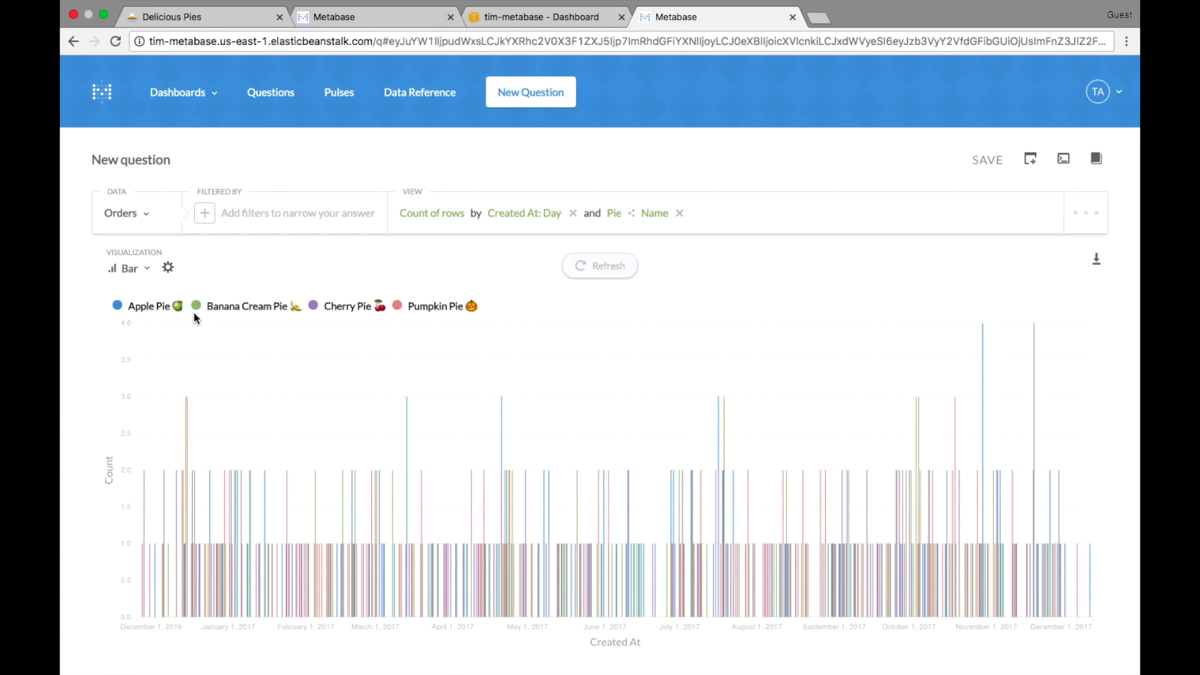
click(169, 269)
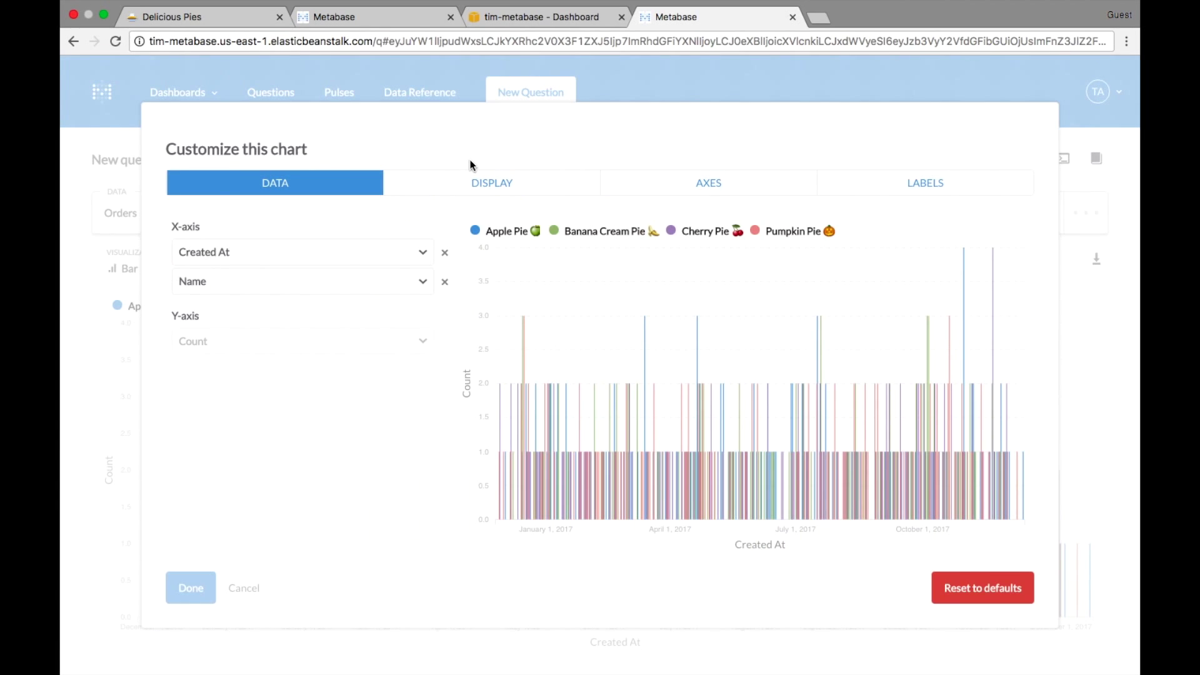
Step: Stack the bars and colour Apple Pie green and Banana Cream Pie yellow
click(508, 195)
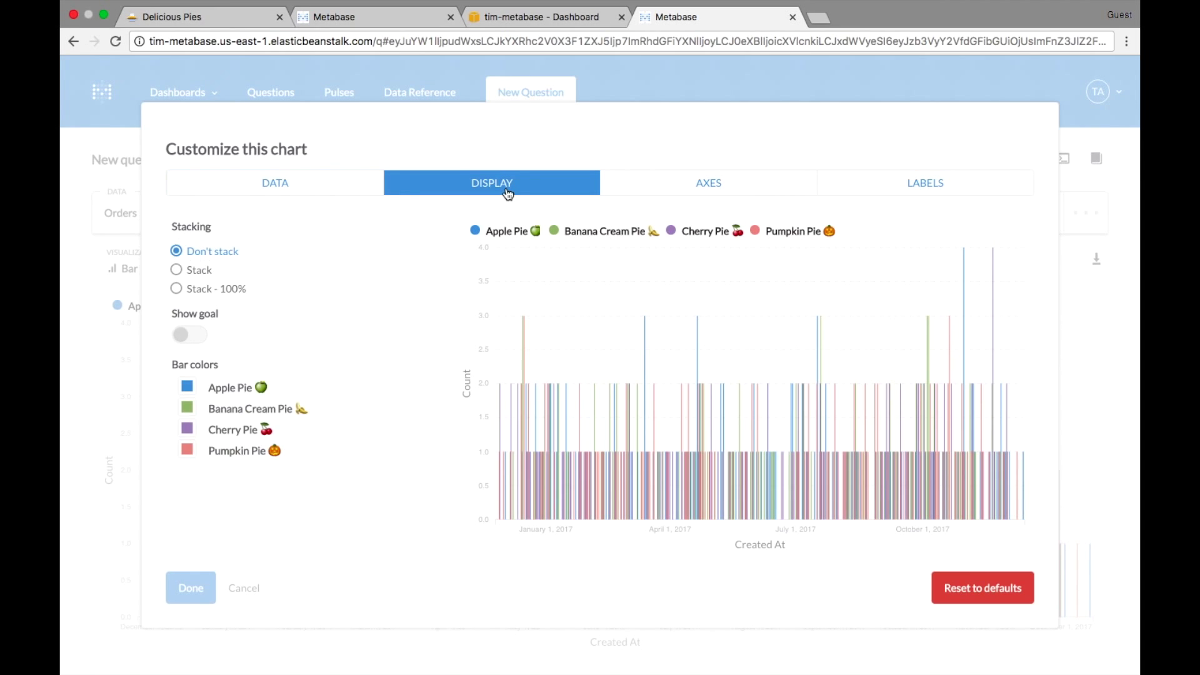
click(177, 270)
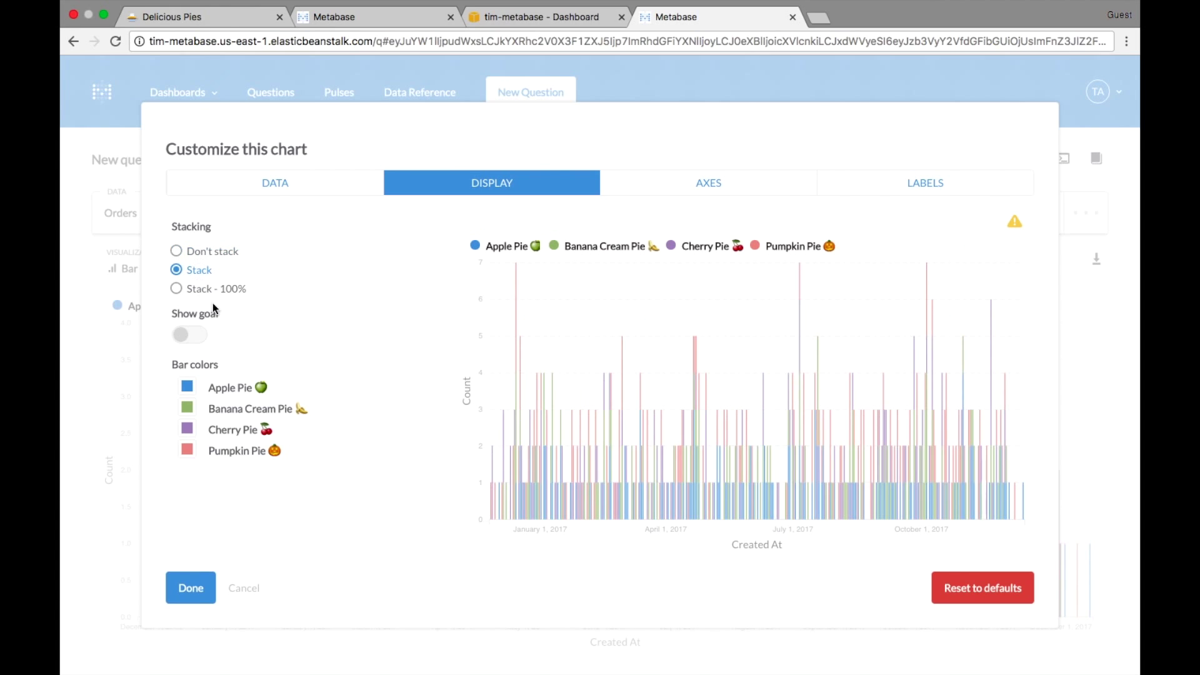
click(187, 389)
click(261, 387)
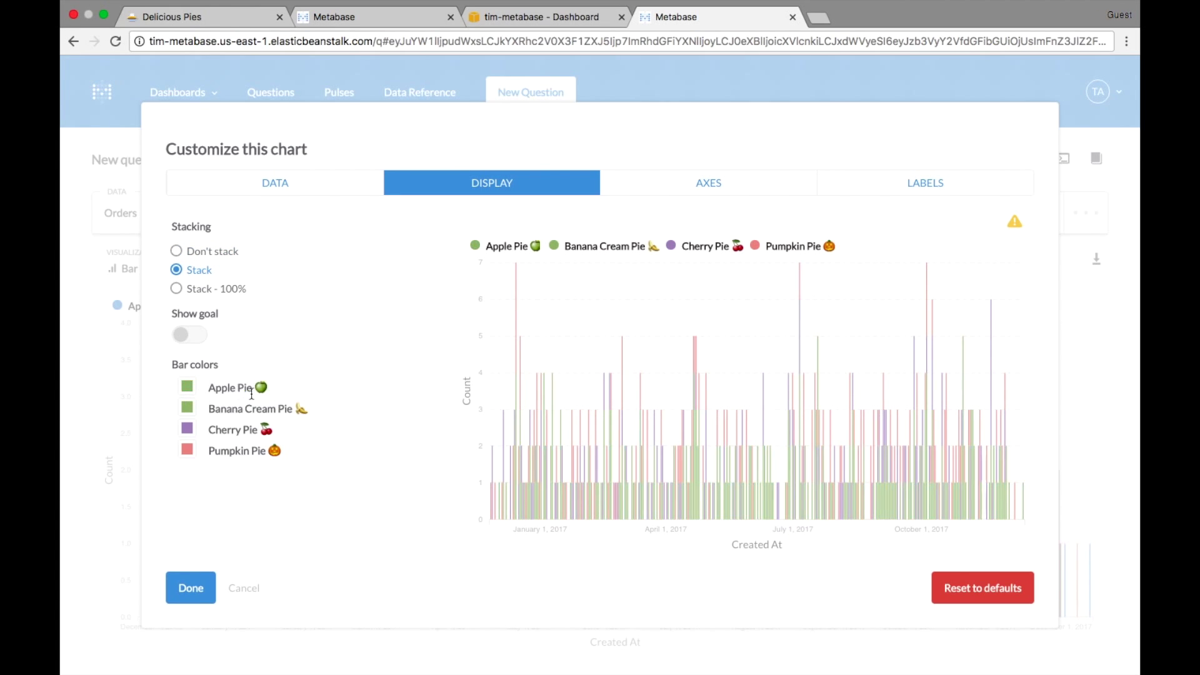
click(187, 407)
click(378, 410)
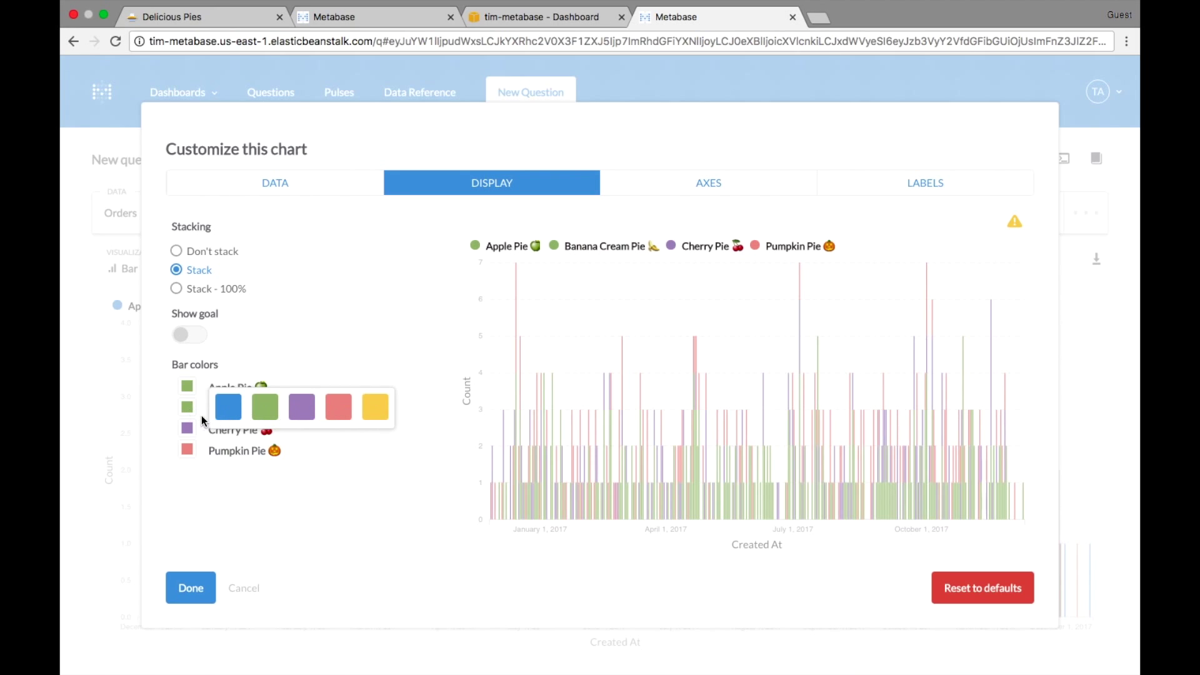
Step: Colour Cherry Pie red and Pumpkin Pie purple, then apply the chart settings
click(187, 429)
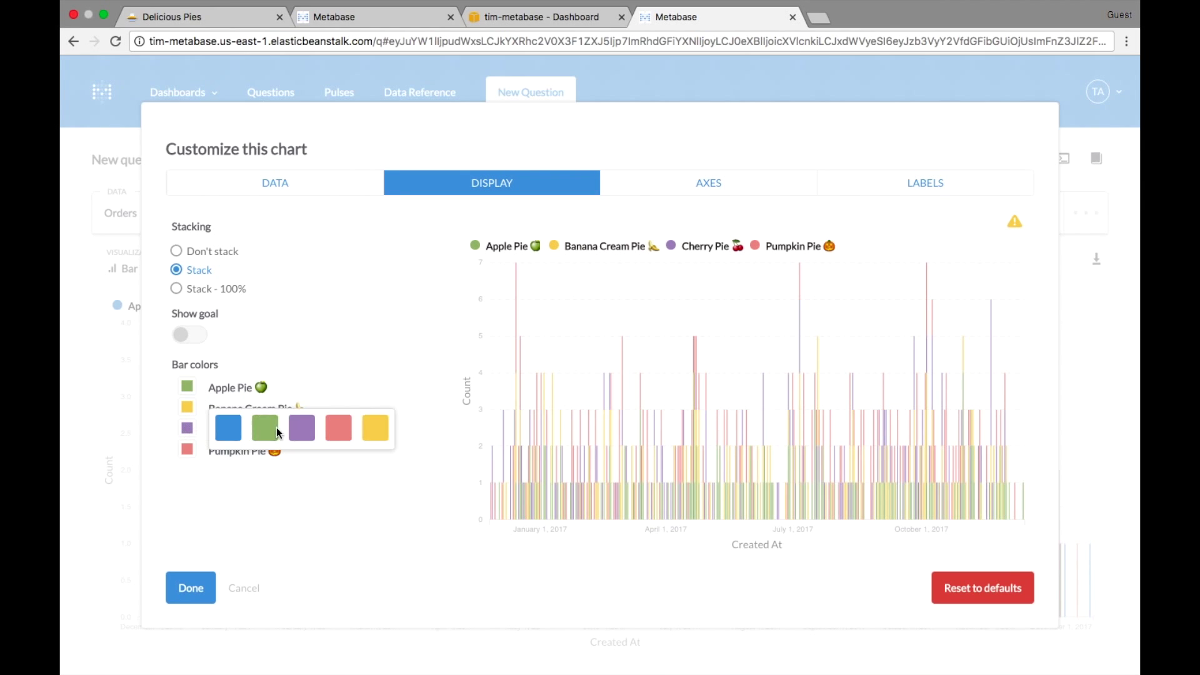
click(335, 432)
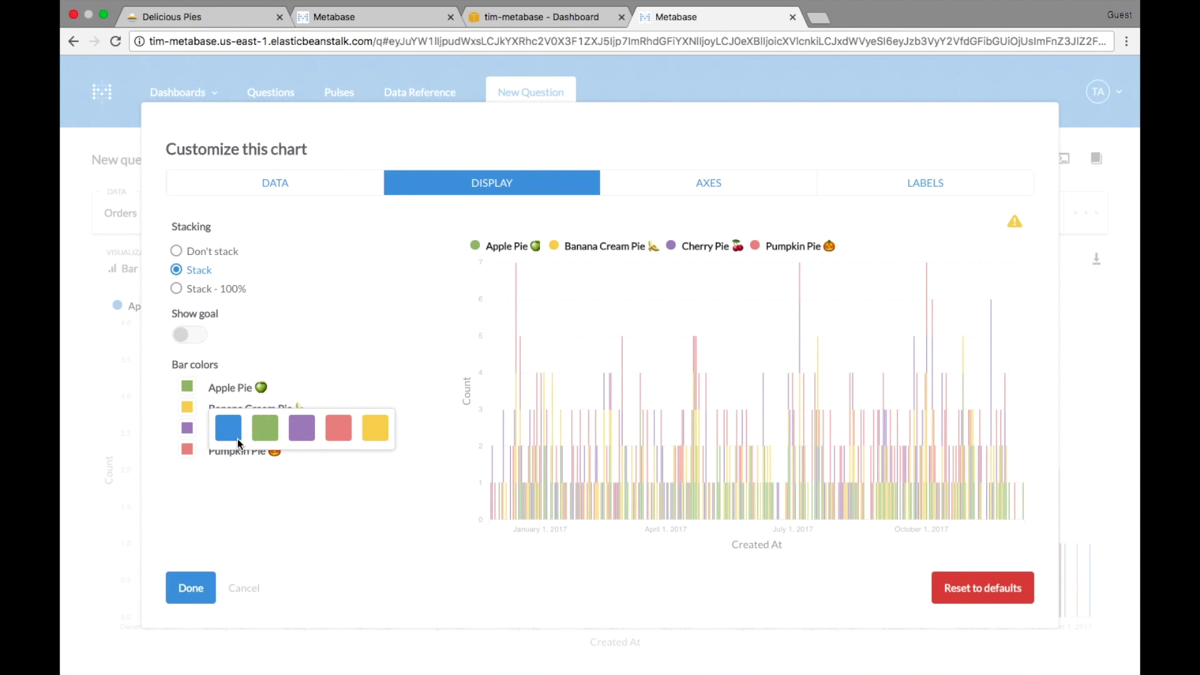
click(187, 449)
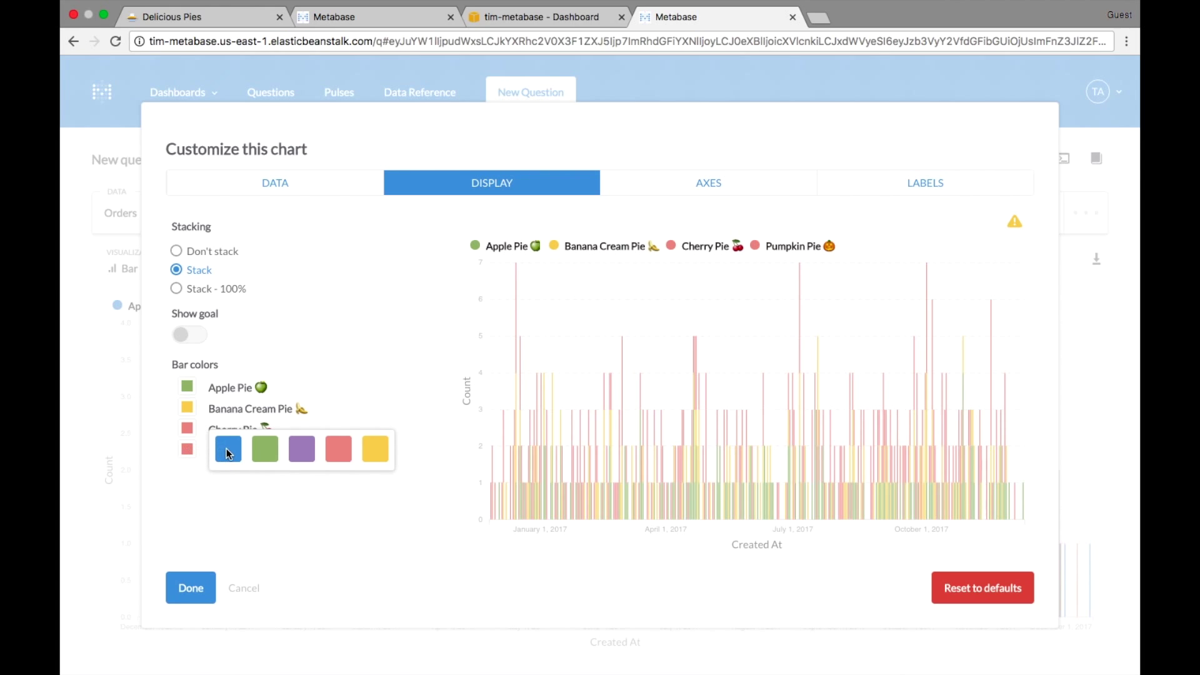
click(227, 448)
click(188, 449)
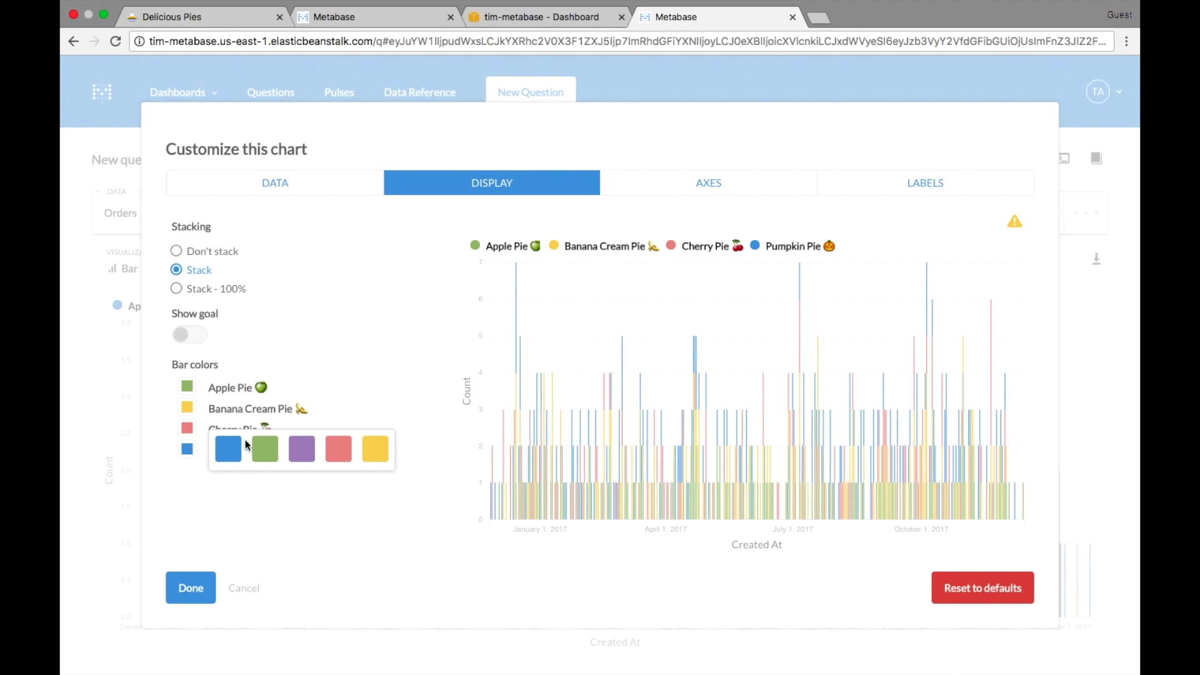
click(304, 451)
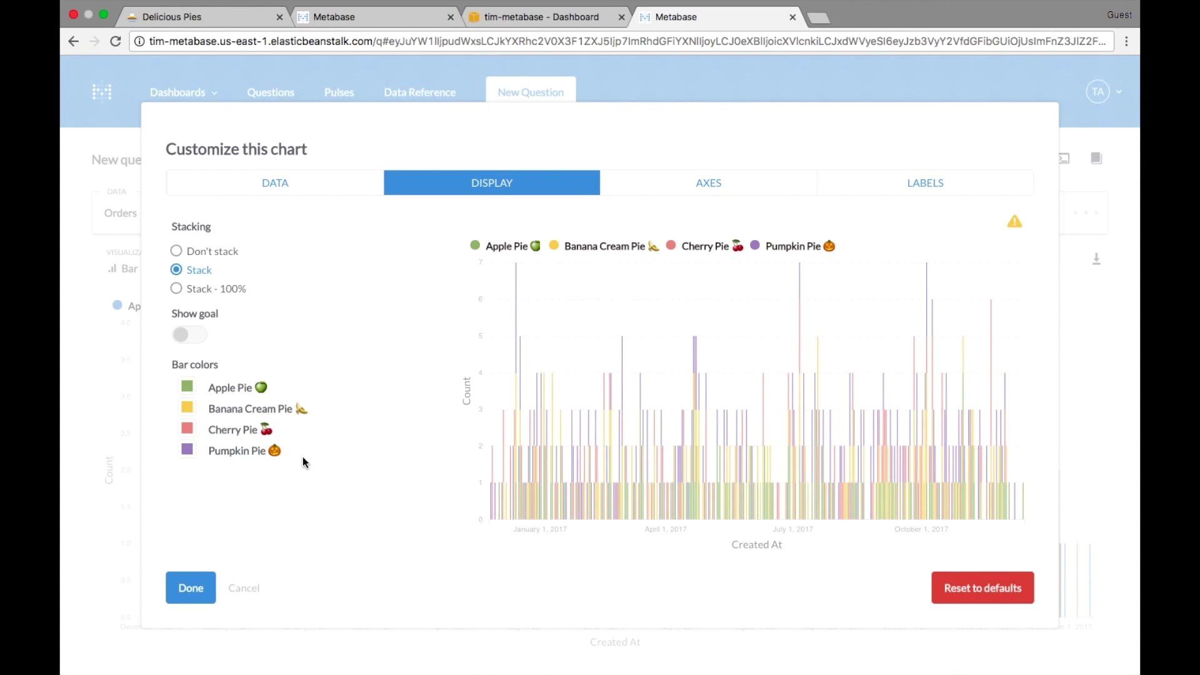
click(189, 589)
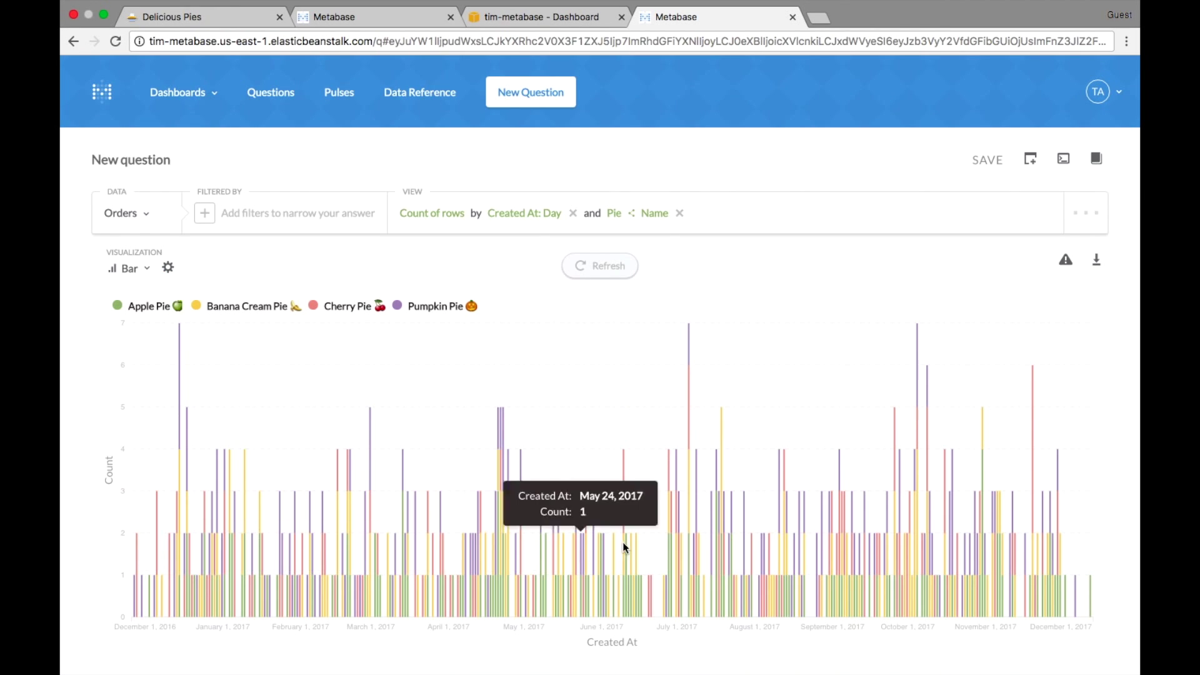
Step: Change the Created At grouping from Day to Week and rerun the query
click(548, 216)
click(603, 296)
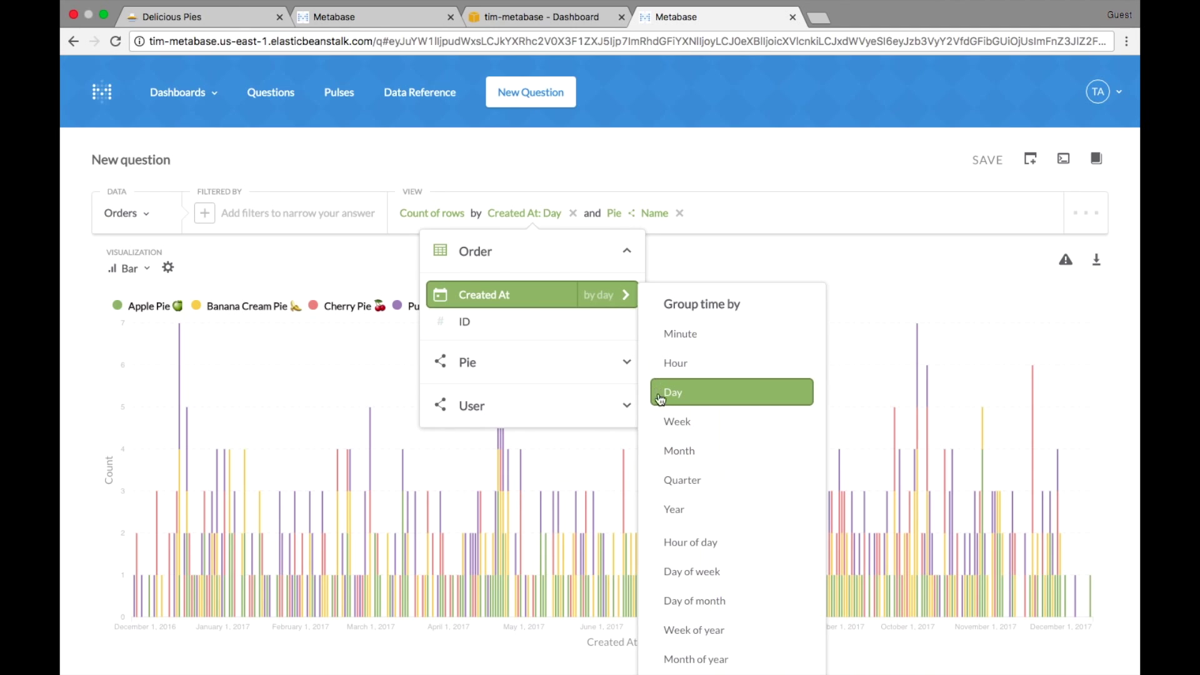
click(700, 419)
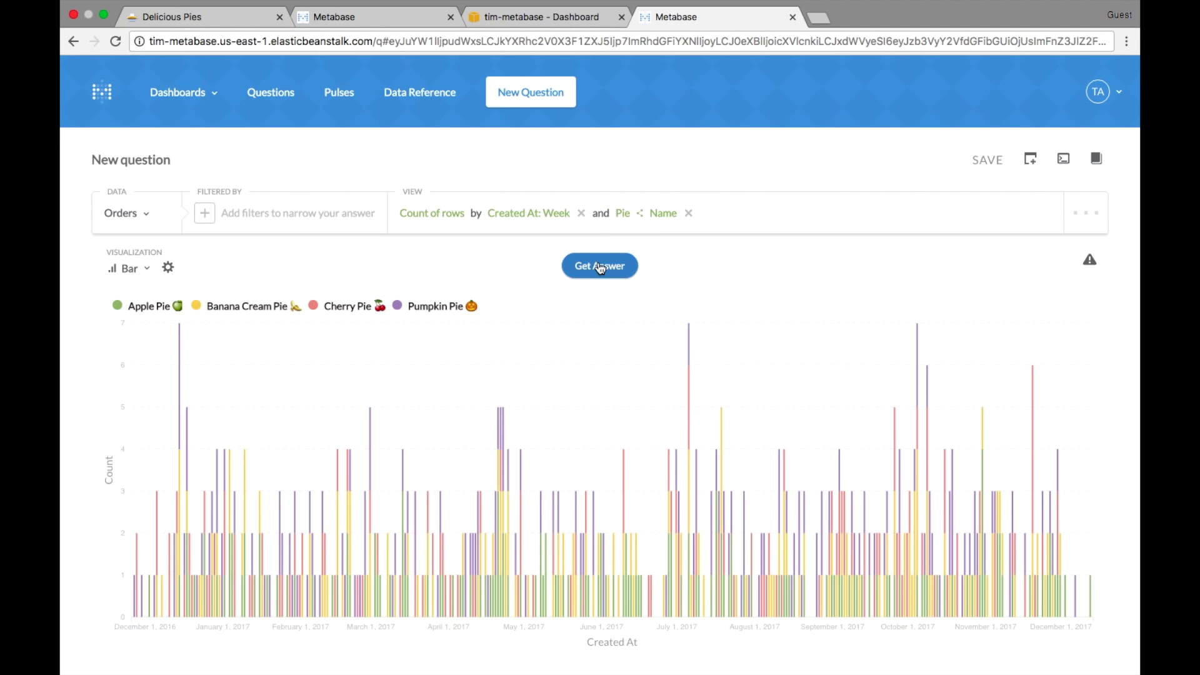
click(600, 267)
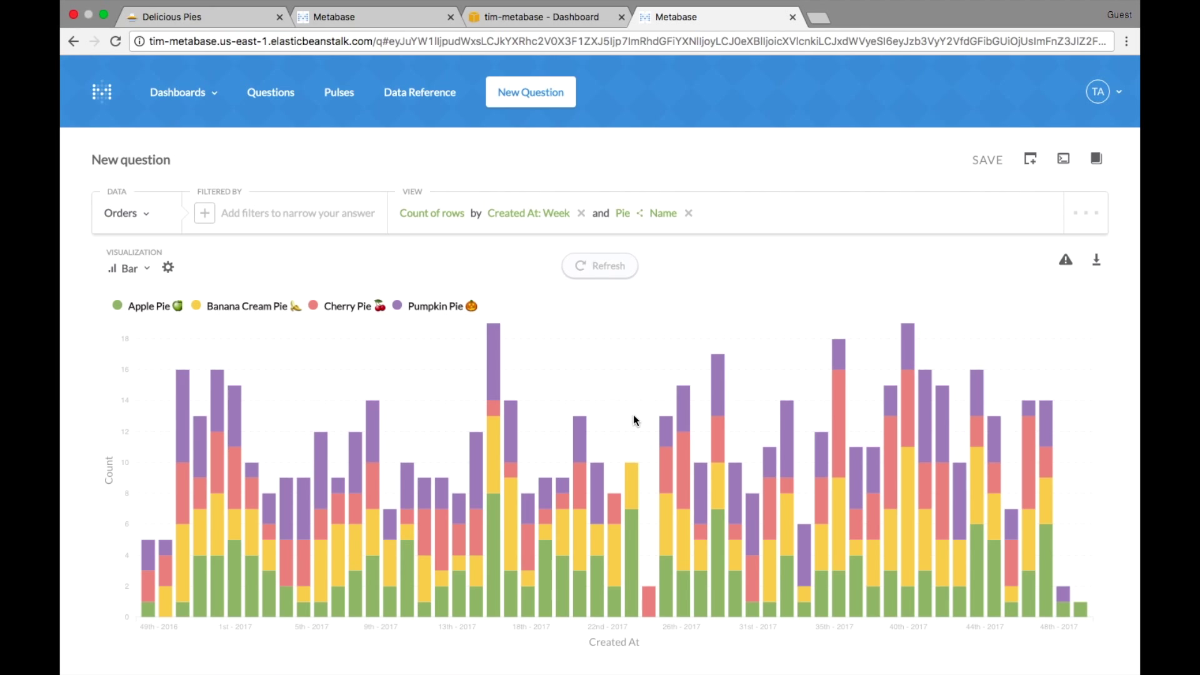
mouse_move(648, 609)
Step: Save the question as 'Weekly Pie Sales', described 'By Pie', and add it to Daily KPIs
click(988, 161)
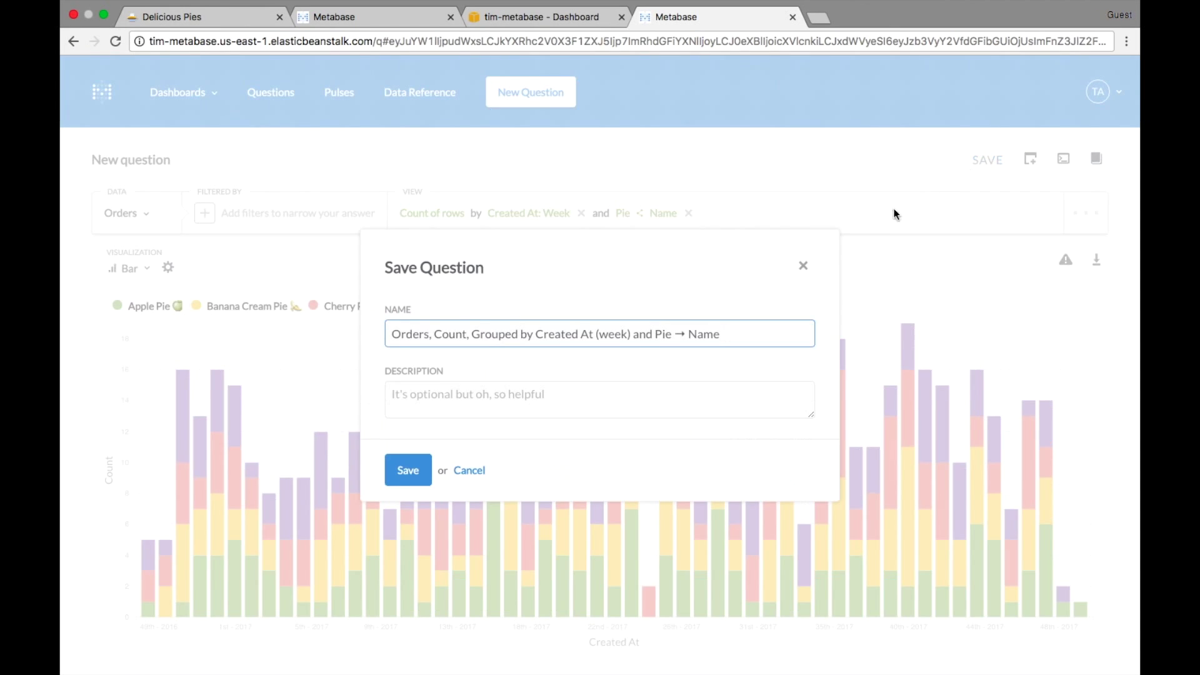
drag(726, 335, 403, 324)
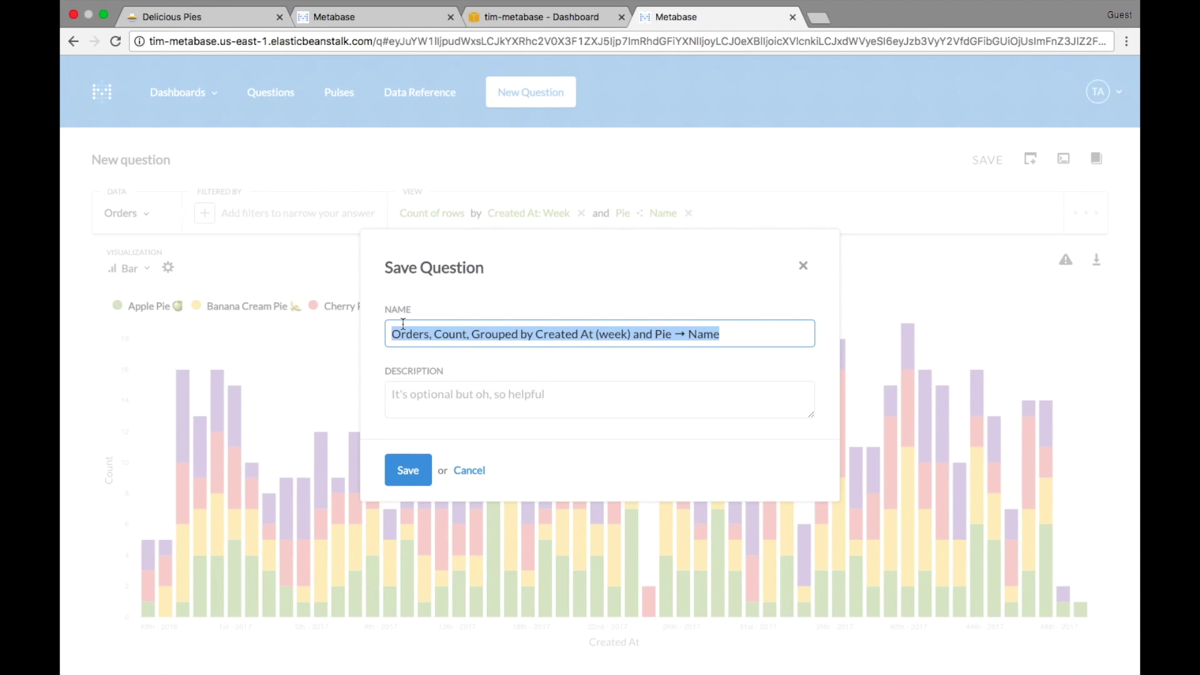
text(Weekly Pie)
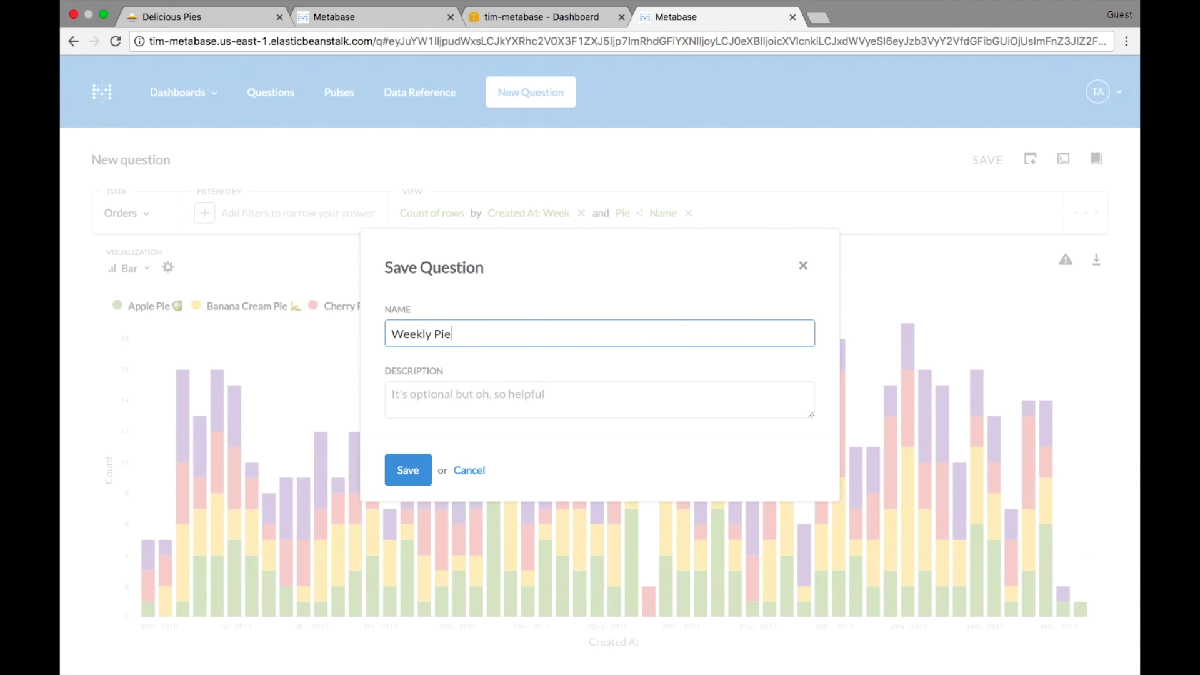
text( Sales)
key(Tab)
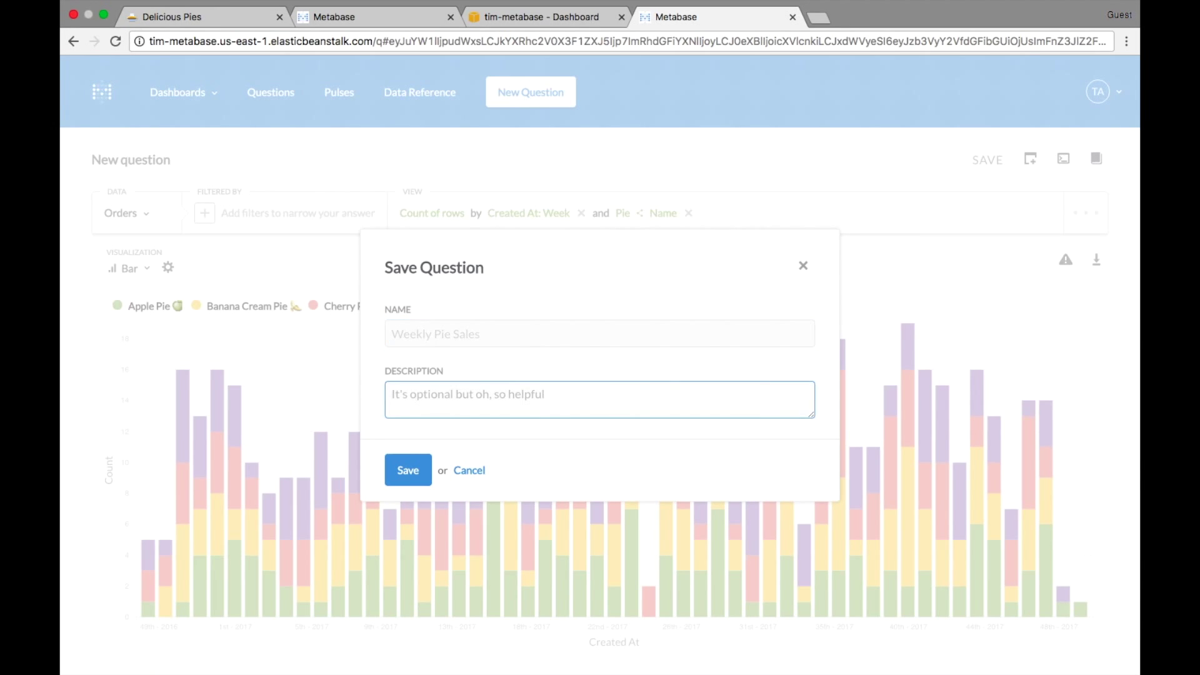
text(B)
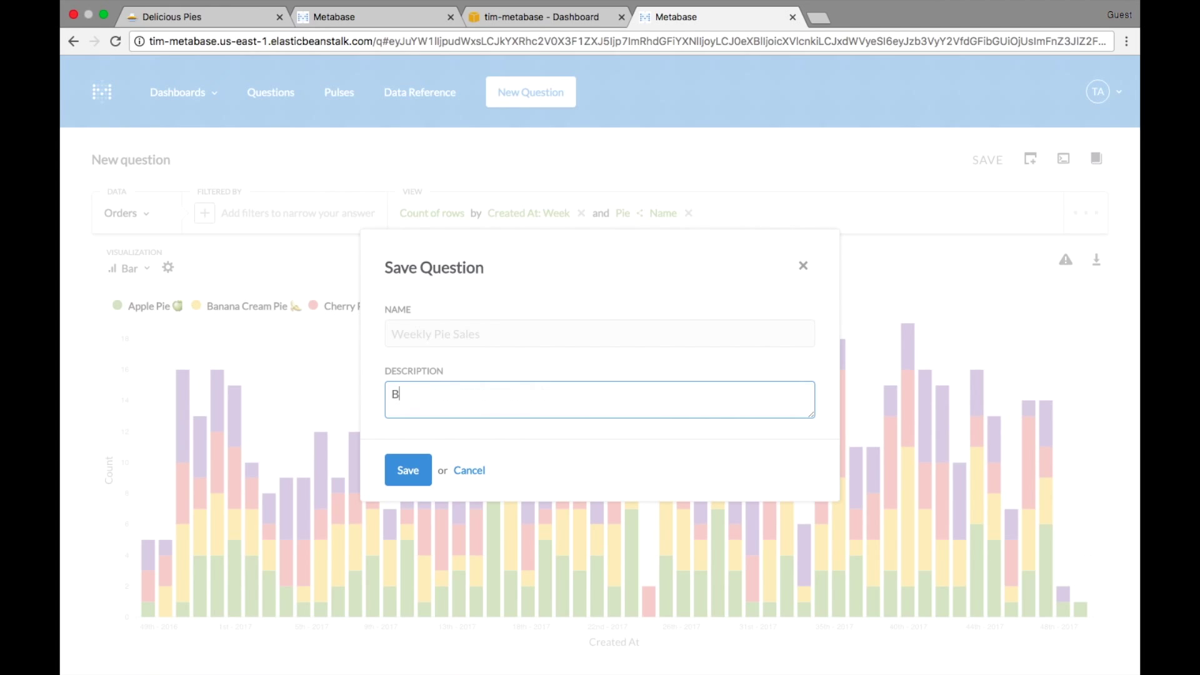
text(y Pie)
click(414, 470)
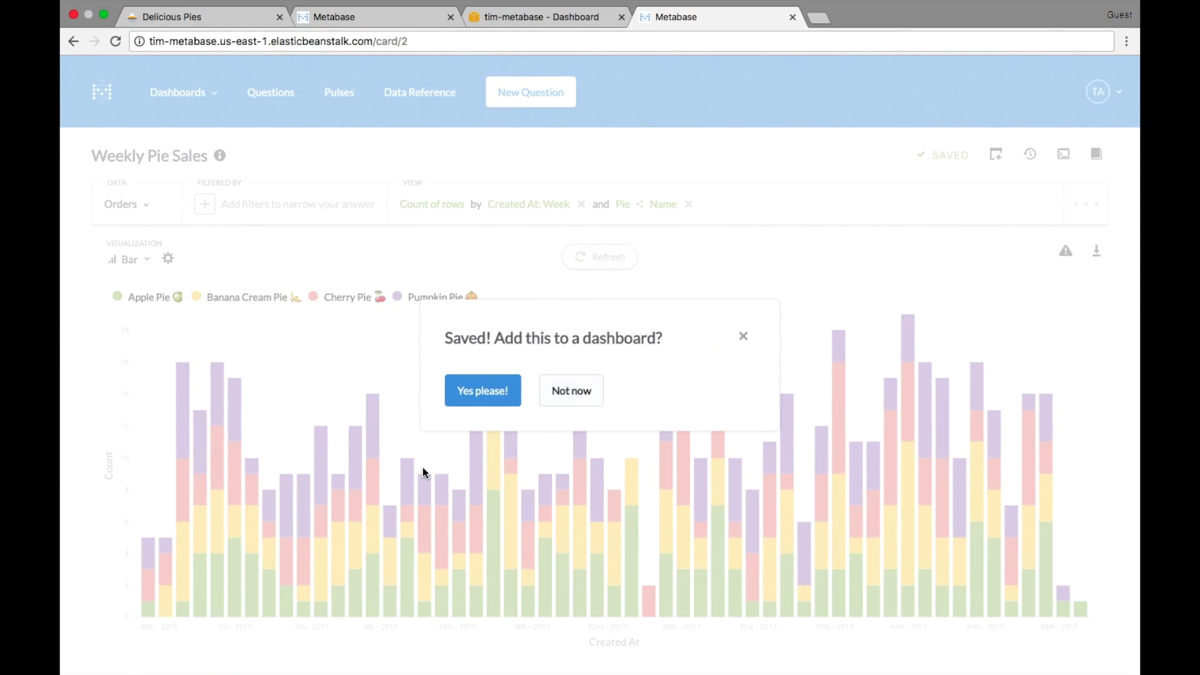
click(477, 395)
click(423, 409)
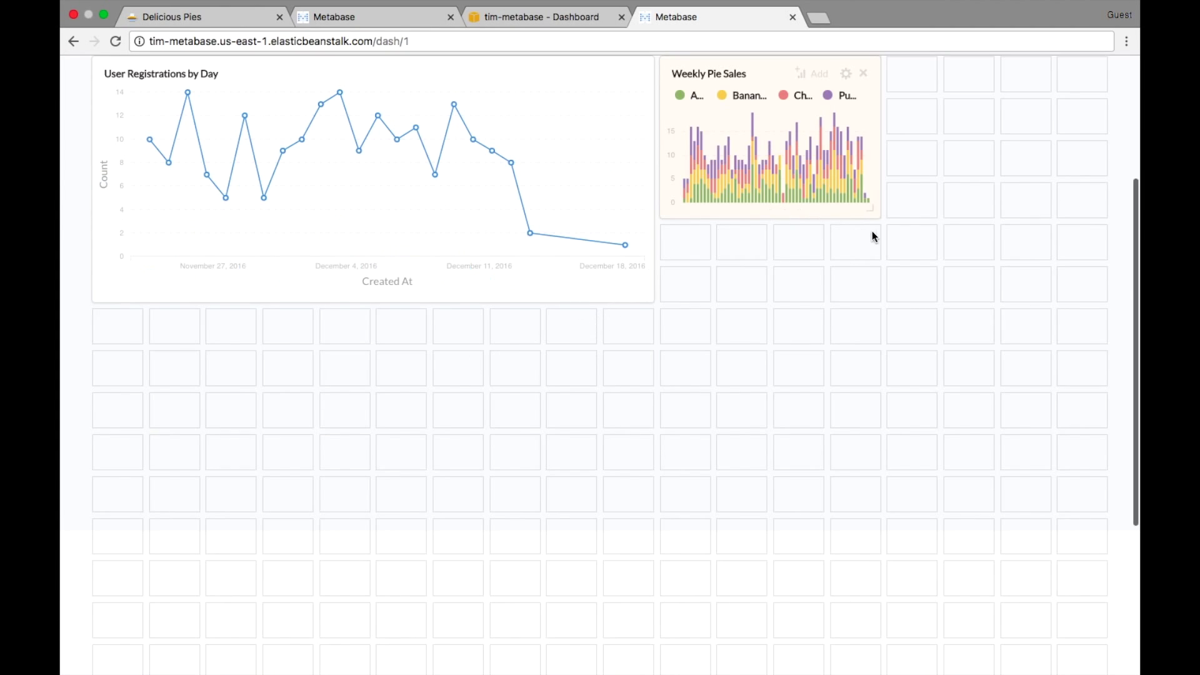
Step: Place Weekly Pie Sales beside User Registrations by Day, each half width, and save the dashboard
drag(875, 204, 1102, 294)
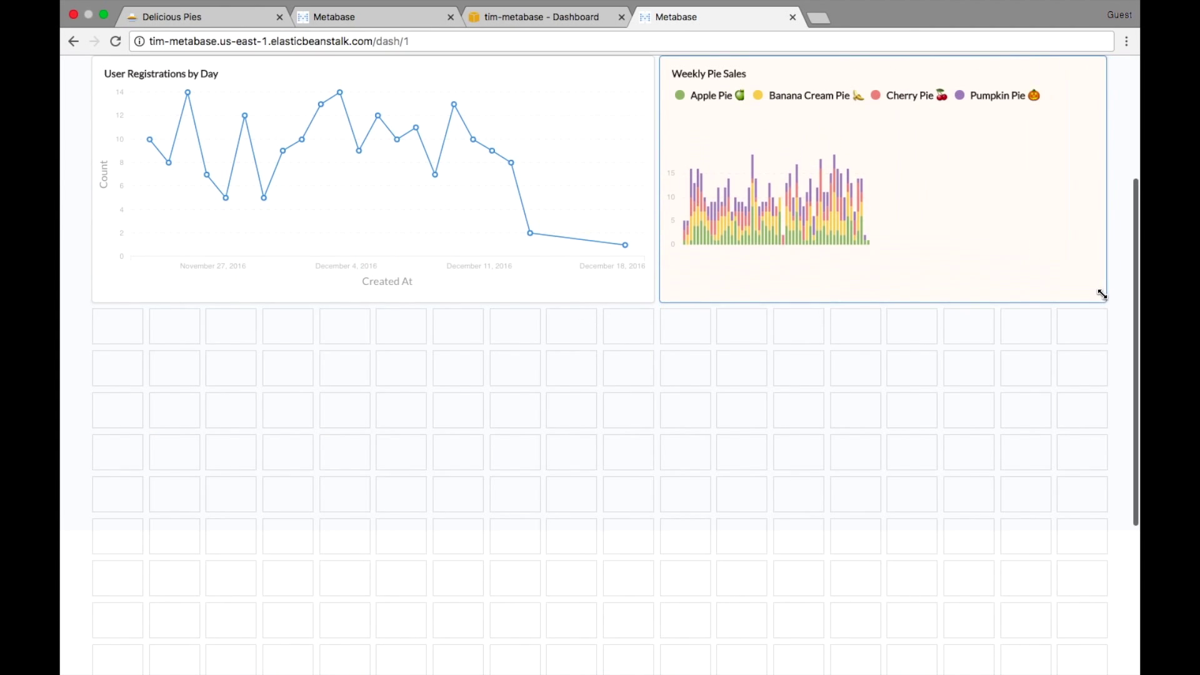
drag(642, 298, 487, 300)
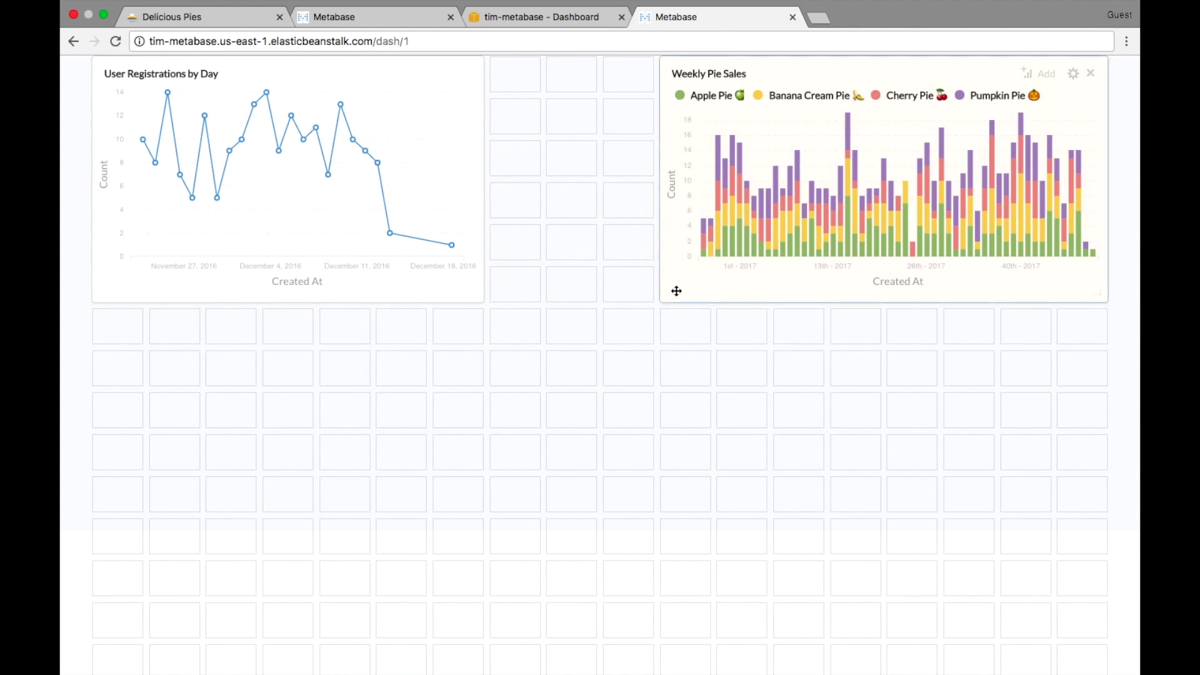
drag(672, 298, 500, 292)
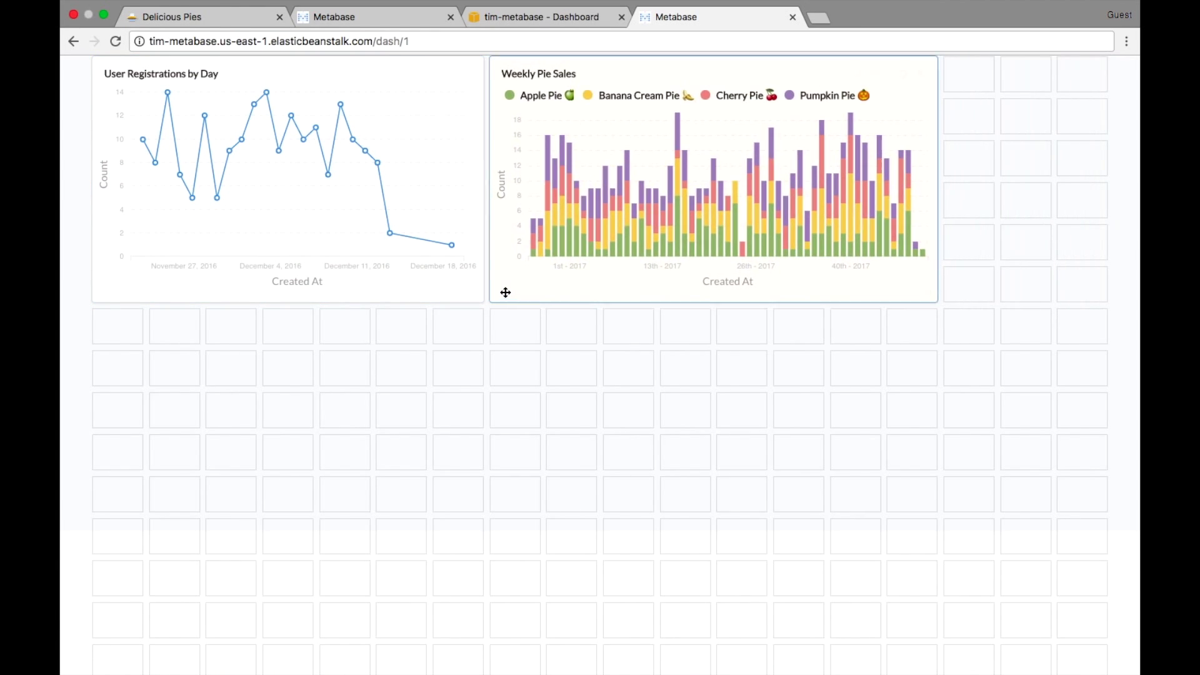
drag(935, 298, 1100, 298)
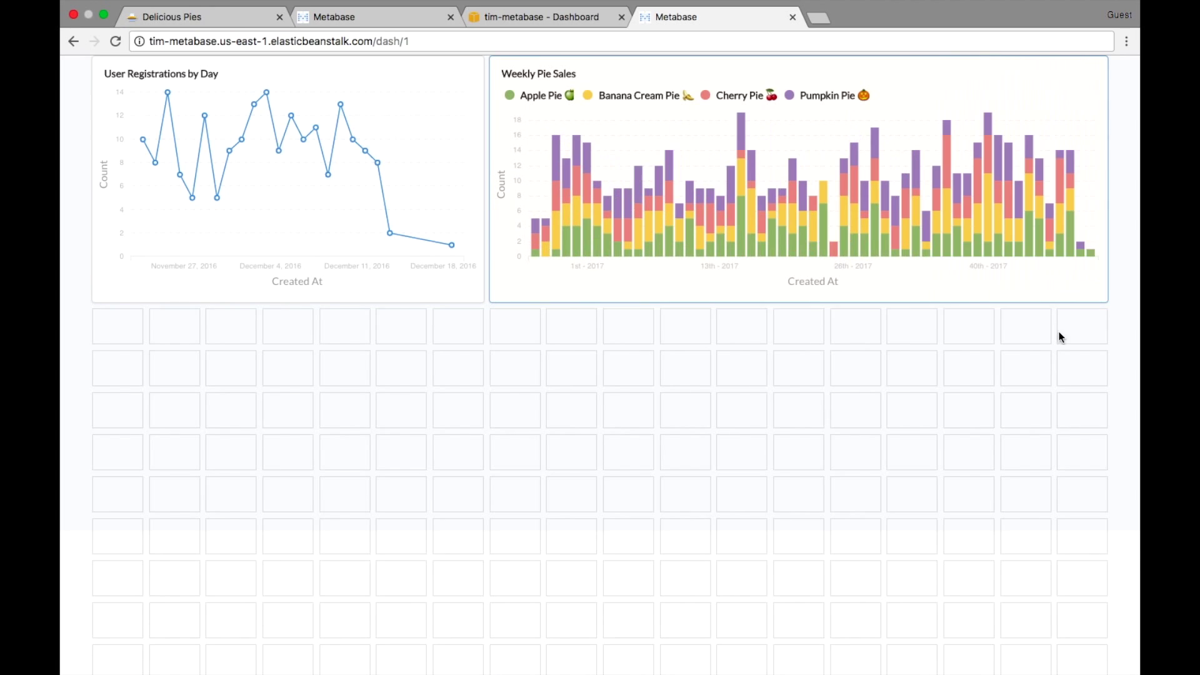
scroll(1029, 370, up, 4)
click(963, 143)
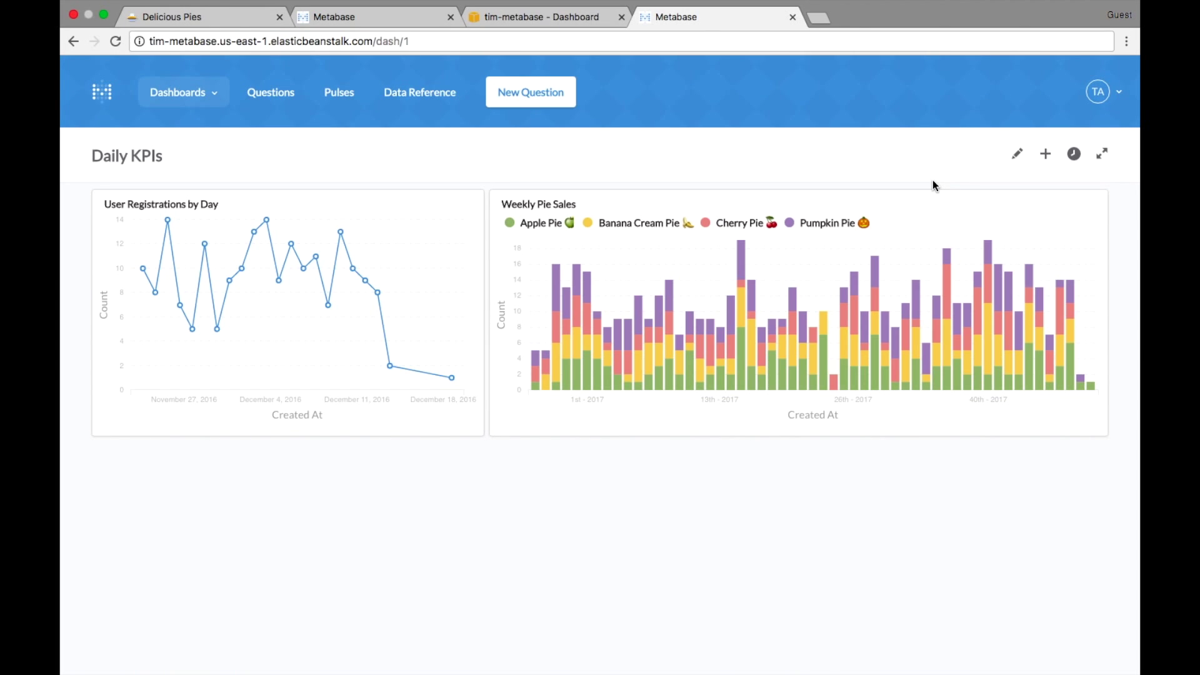
Step: Review the People list in the Admin Panel, then exit admin to the home page
click(1118, 97)
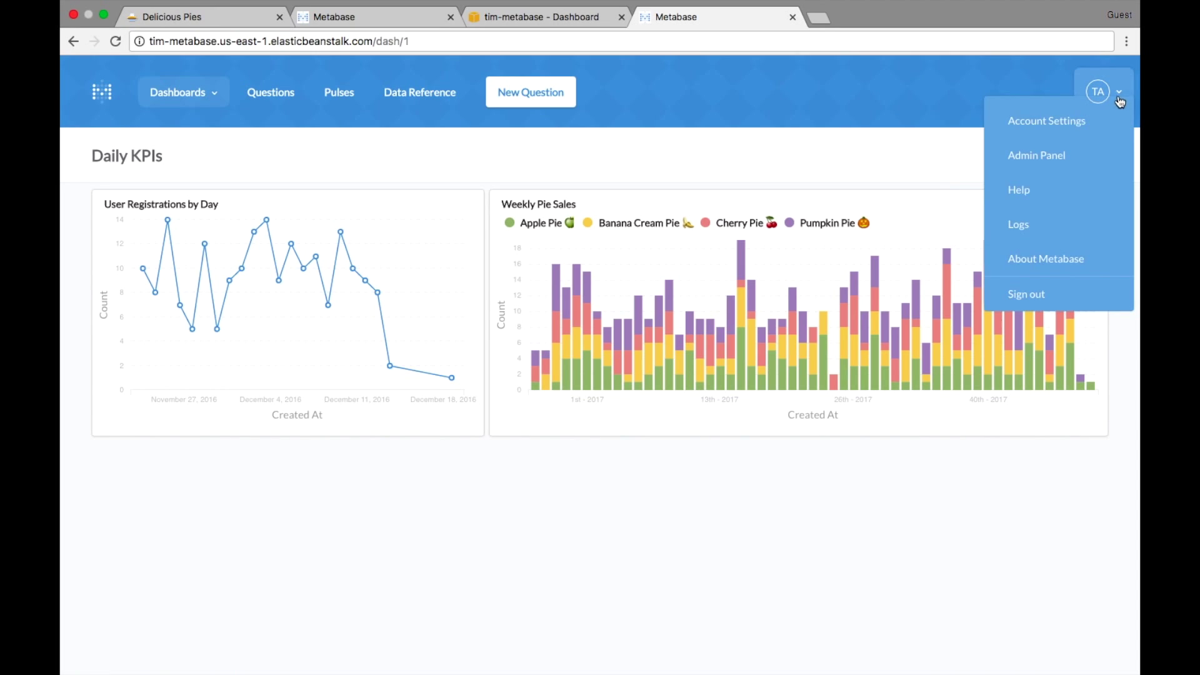
click(1081, 155)
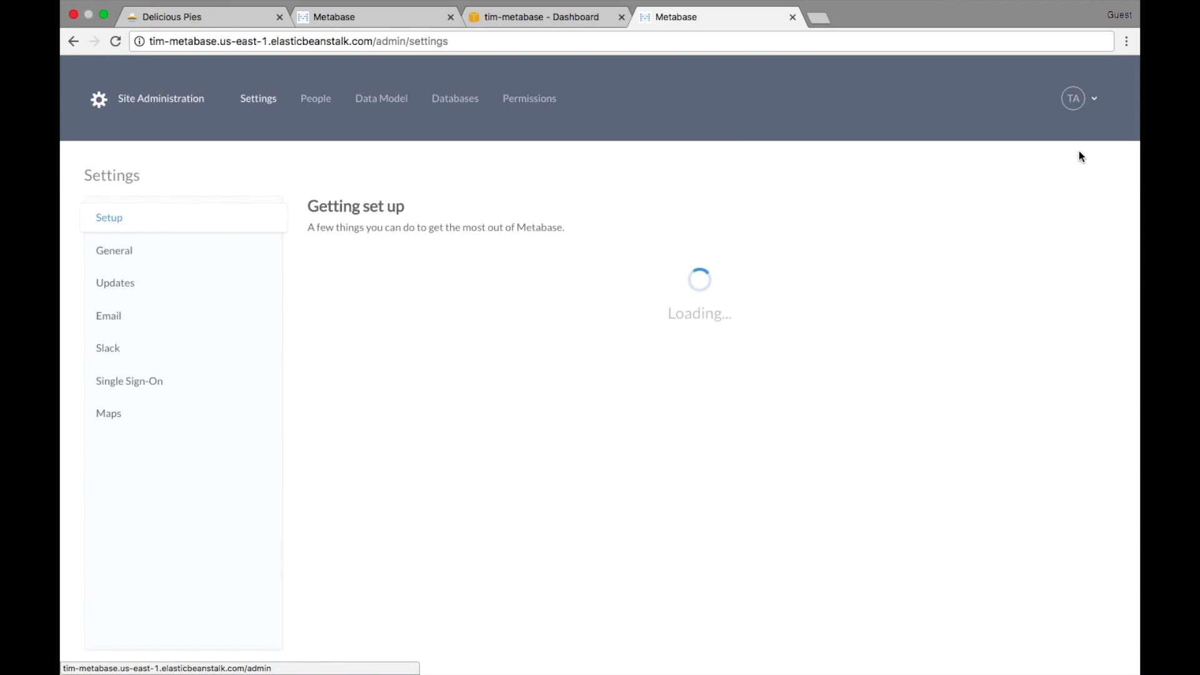
click(316, 98)
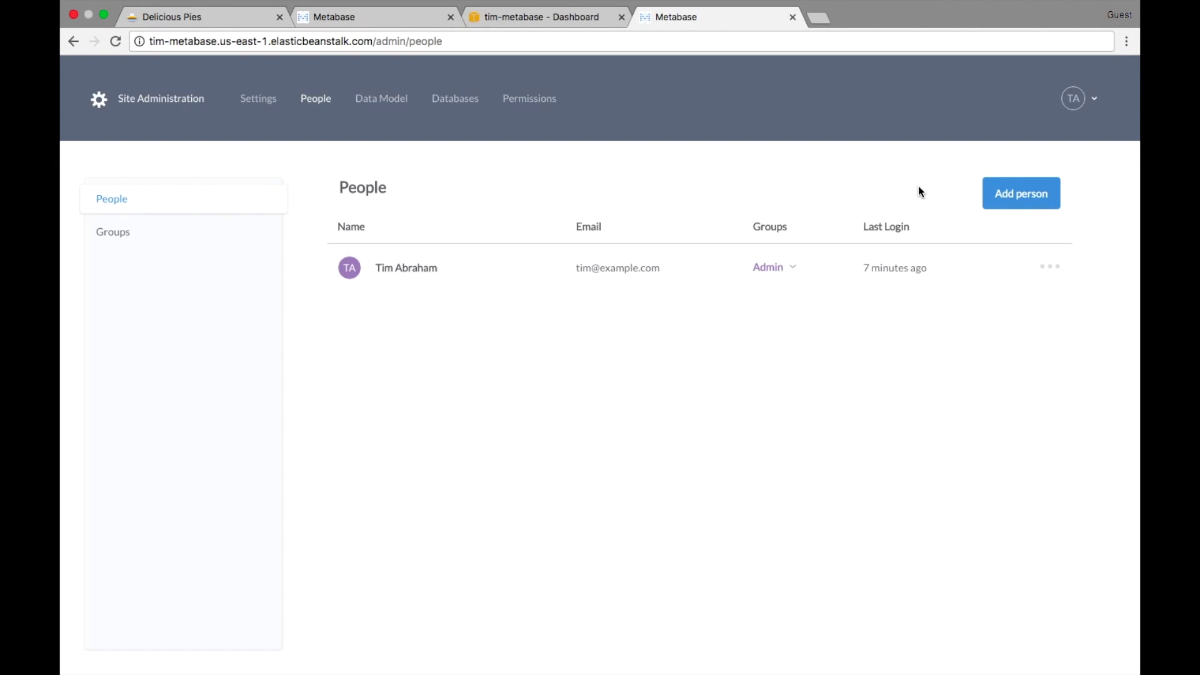
click(1075, 98)
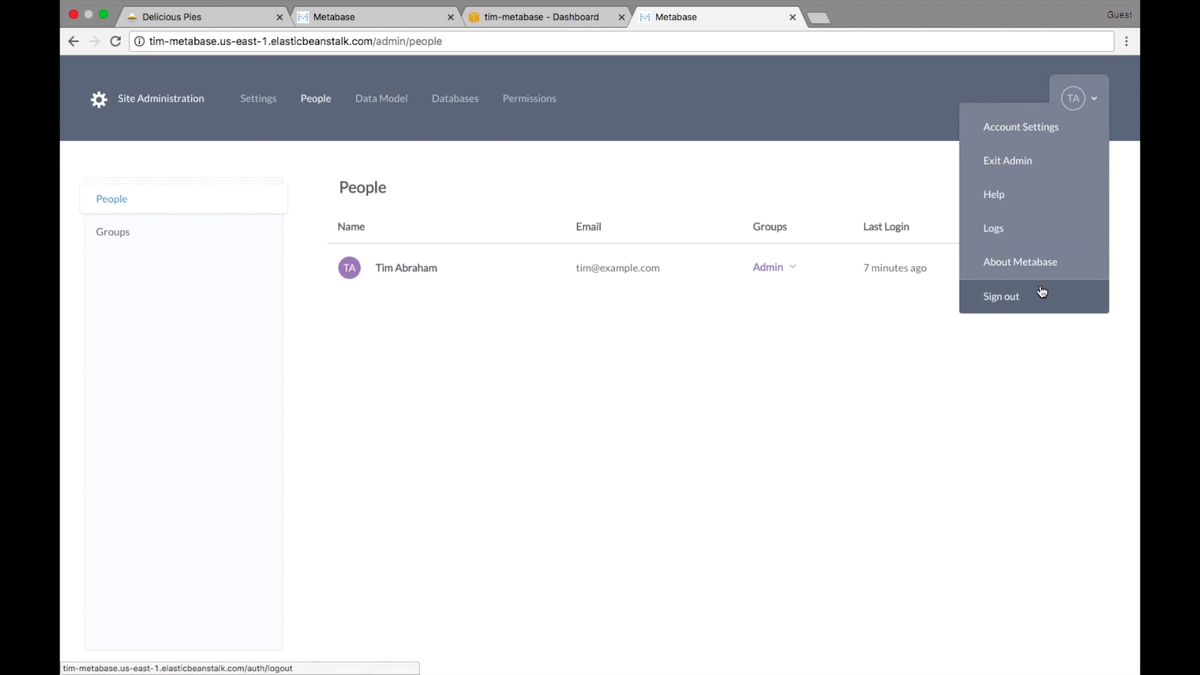
click(1016, 160)
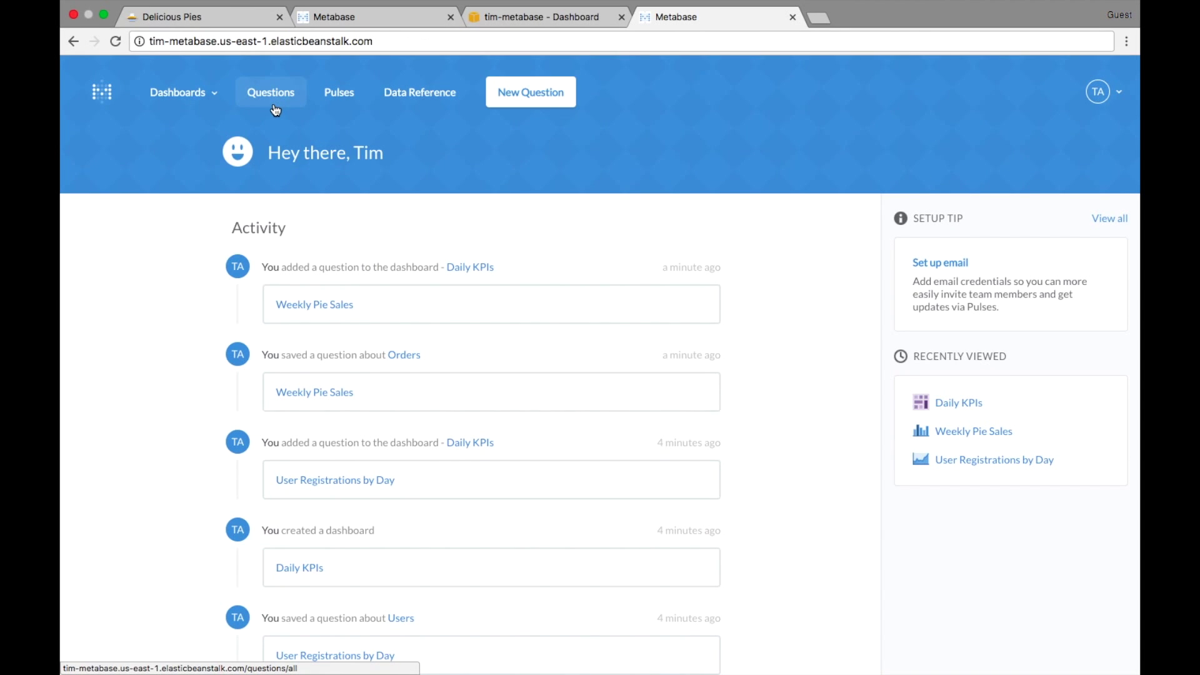
Step: Browse the home activity feed, then open Daily KPIs from the Dashboards list
scroll(320, 313, down, 3)
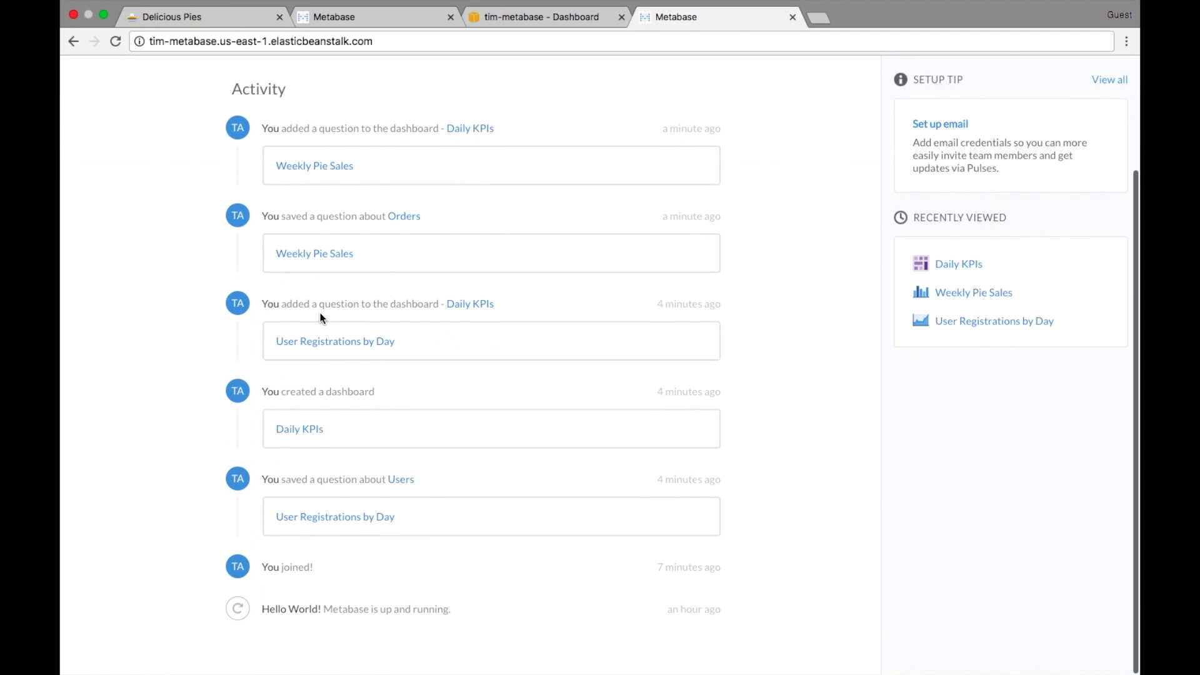
scroll(316, 290, up, 3)
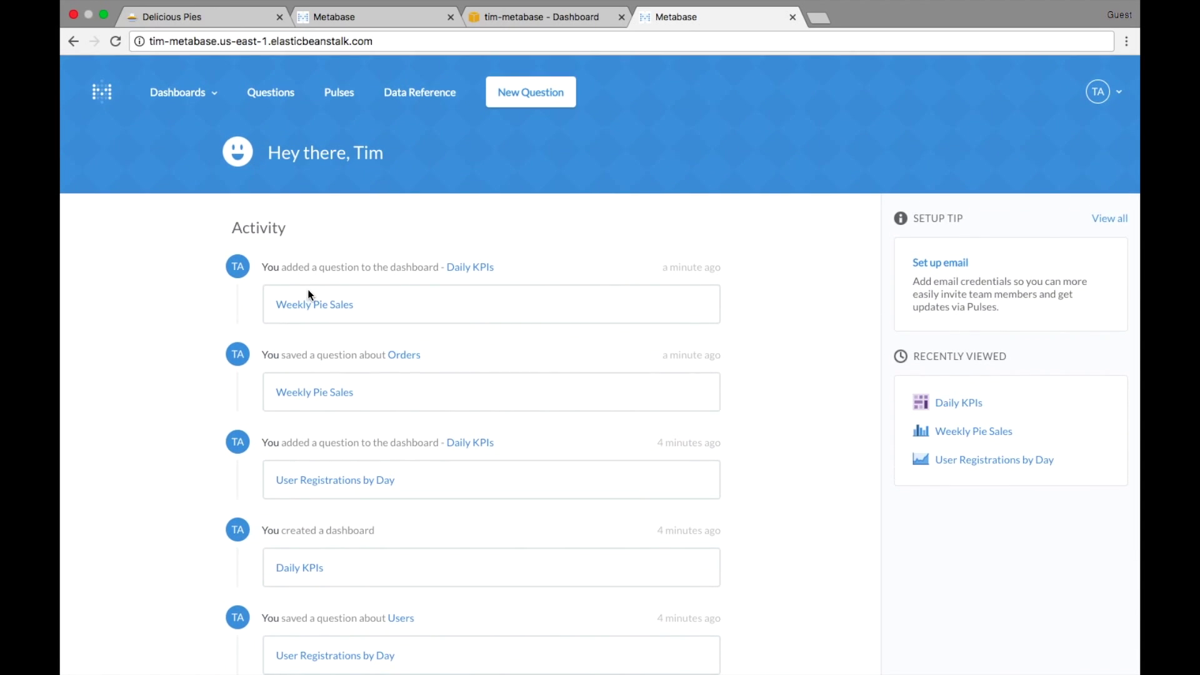
click(181, 95)
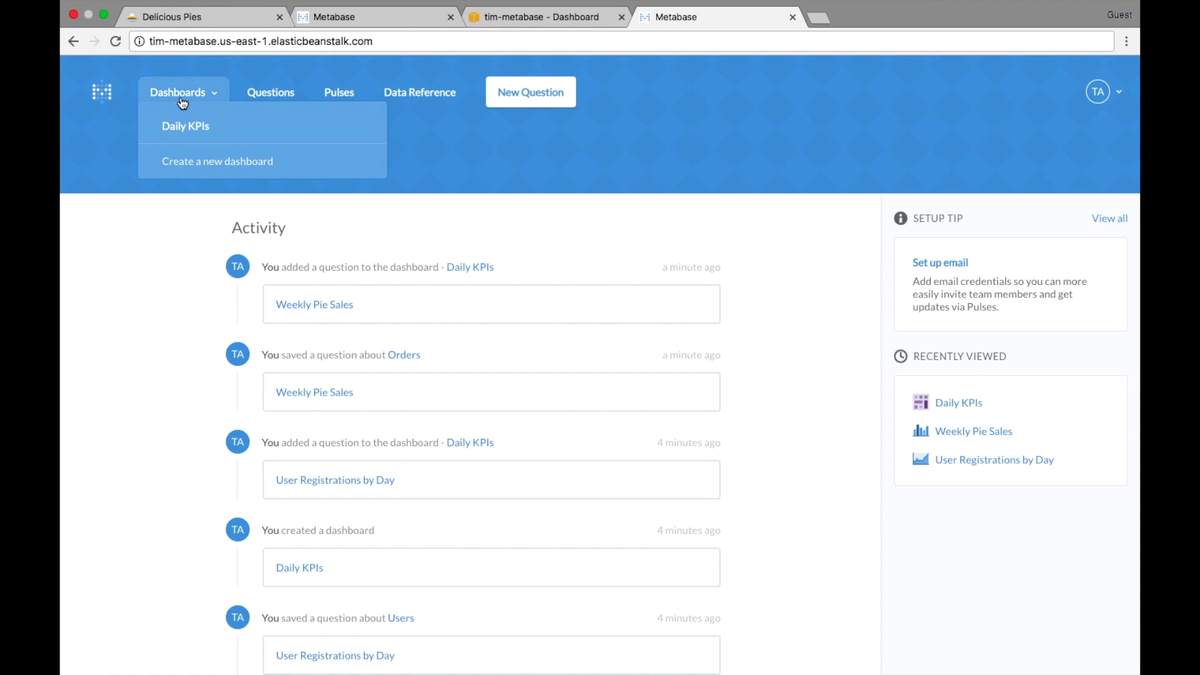
click(187, 132)
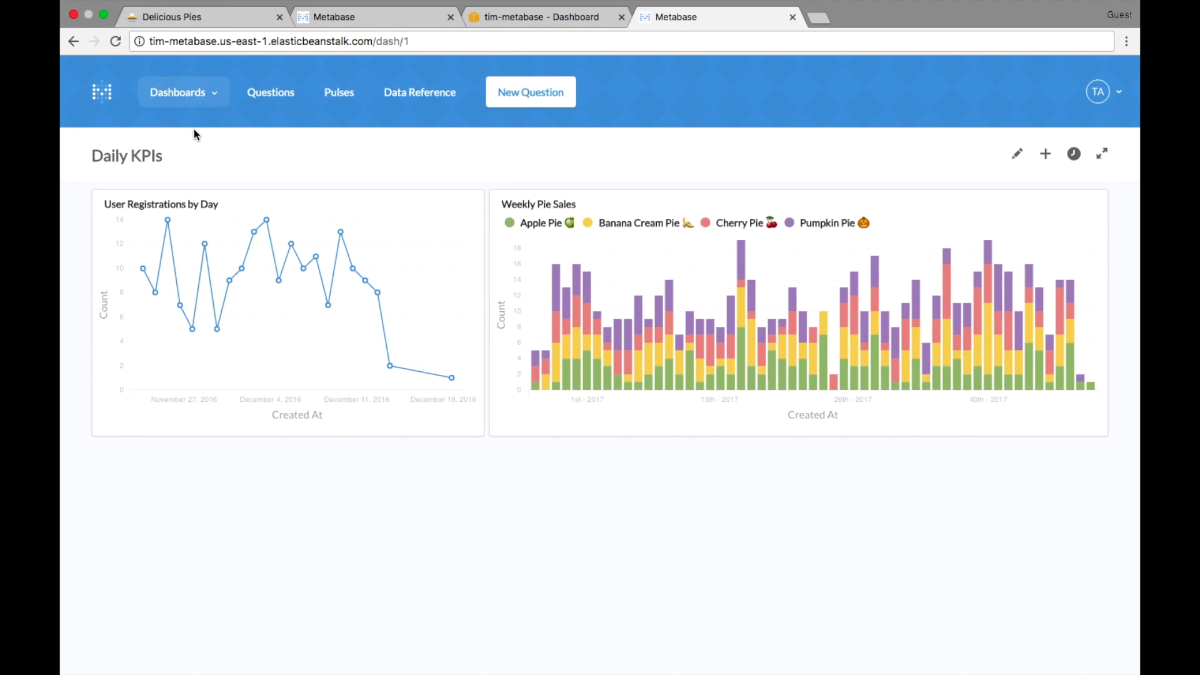
Step: Go to the Pulses page from the top navigation bar
click(346, 98)
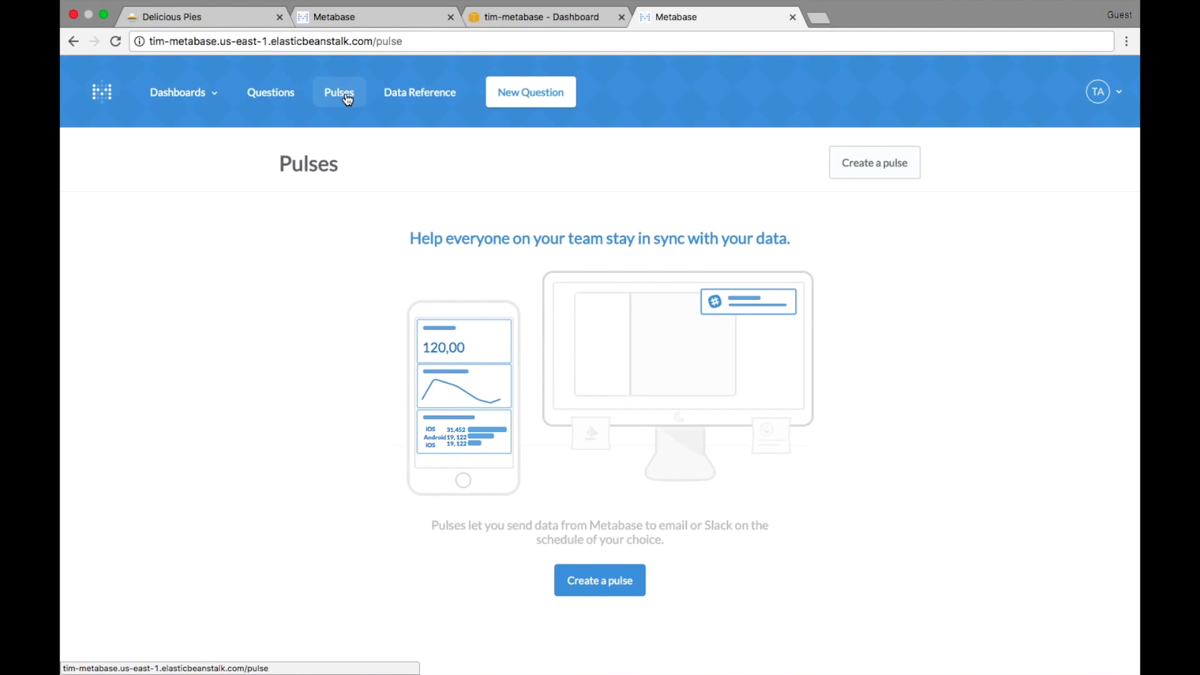
click(641, 579)
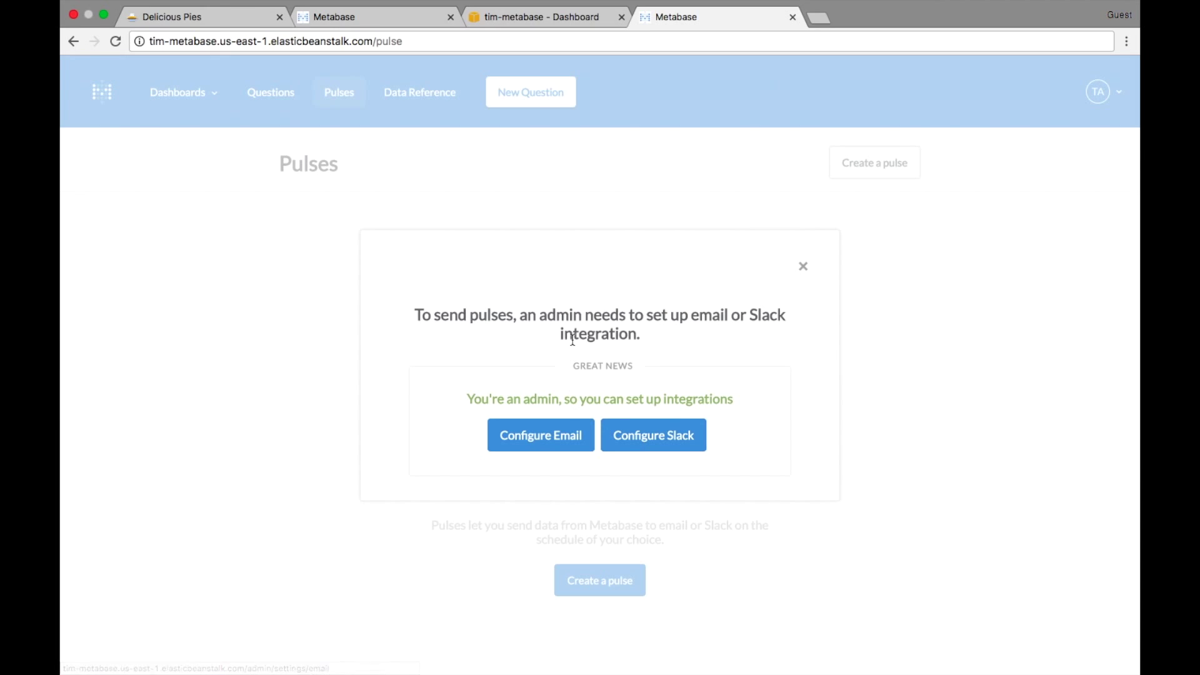
click(803, 268)
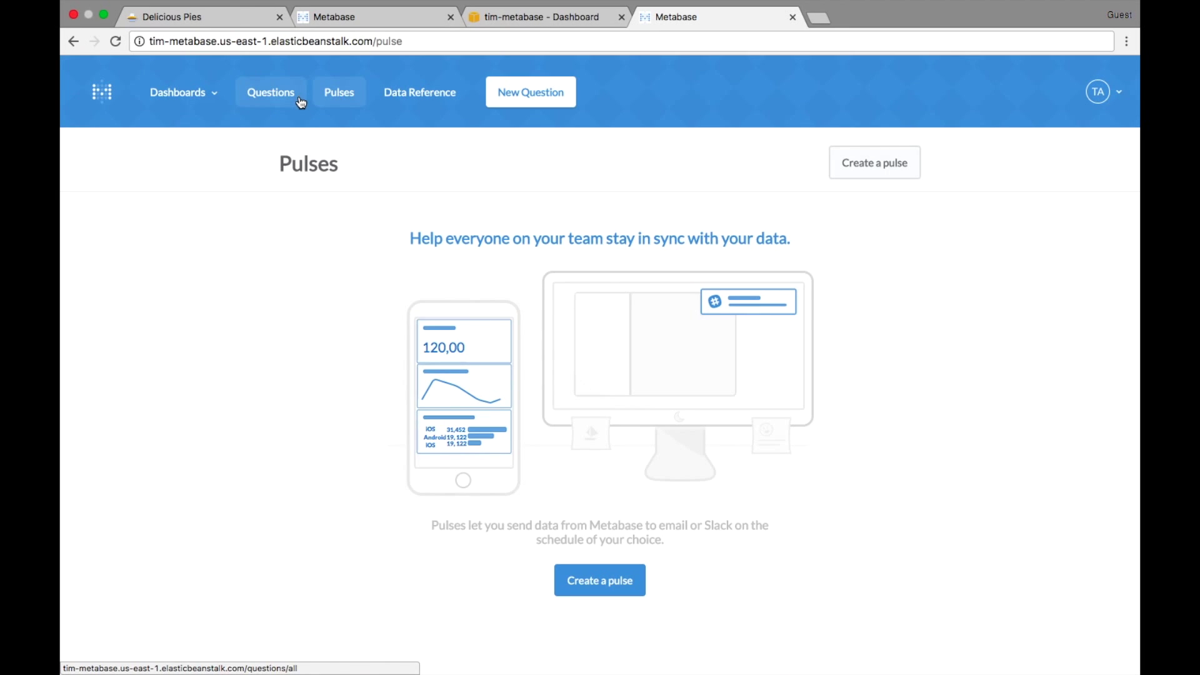
mouse_move(1067, 5)
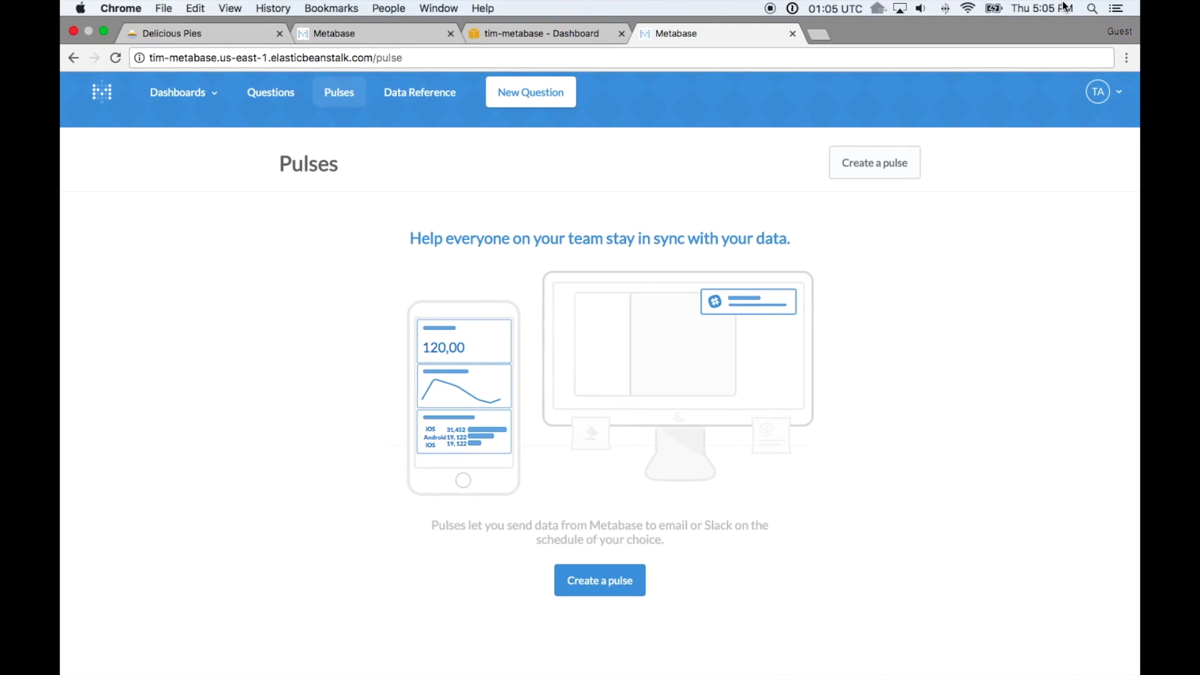